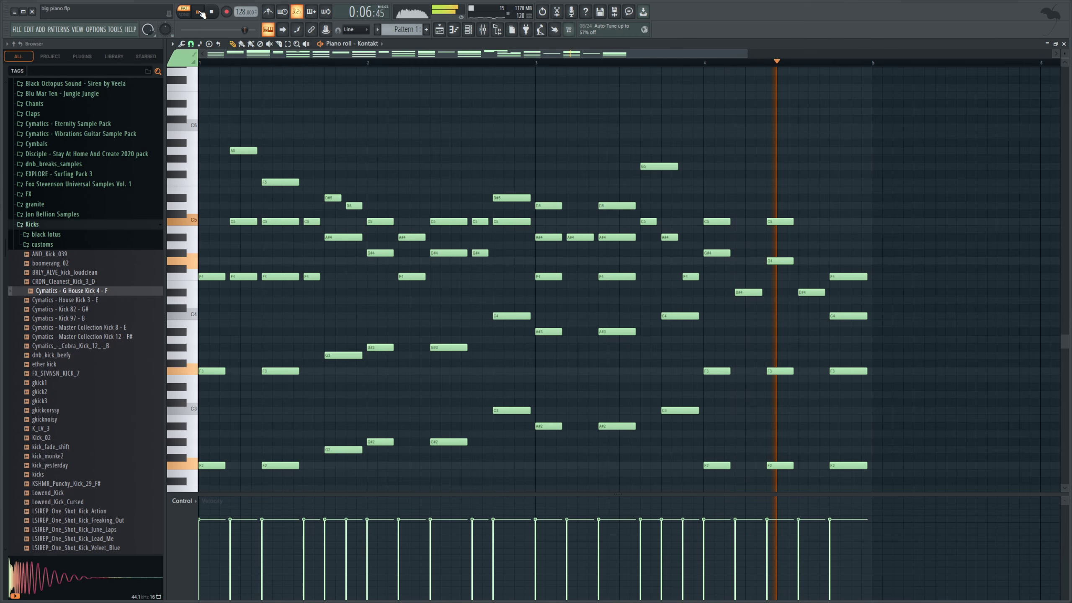
Step: Stop playback, bring up the mixer and inspect the kHs Gain effect on Insert 3
key("space")
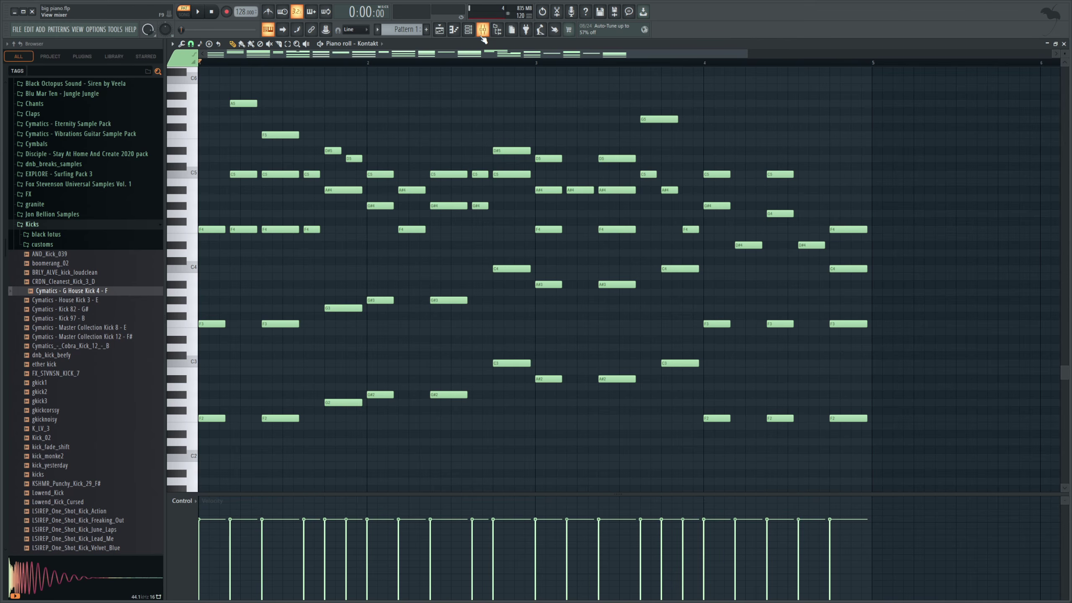
left_click(482, 36)
left_click_drag(607, 331, 351, 312)
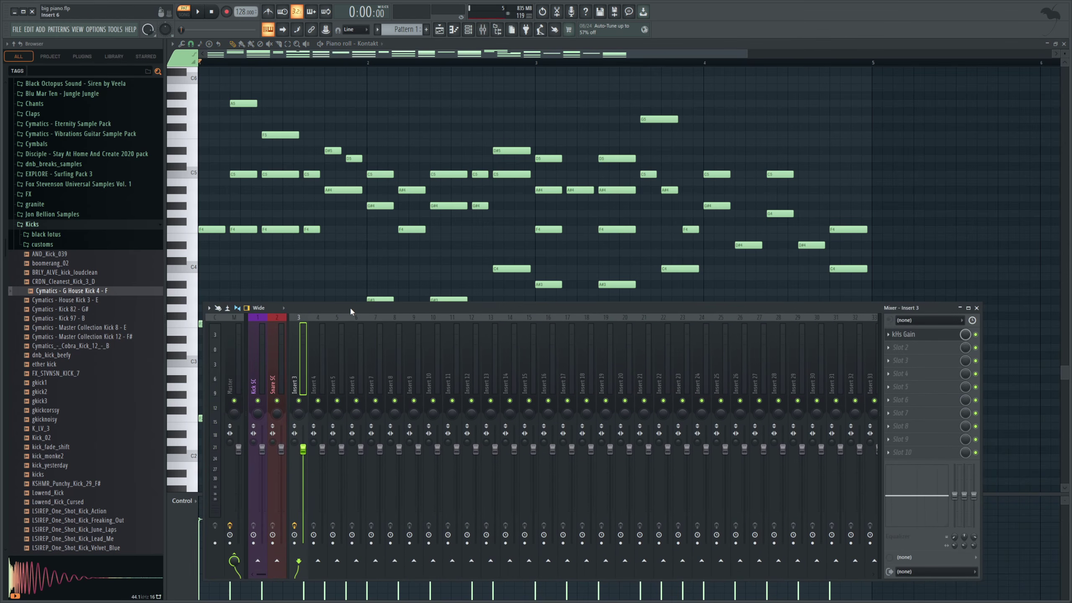
left_click_drag(652, 309, 640, 308)
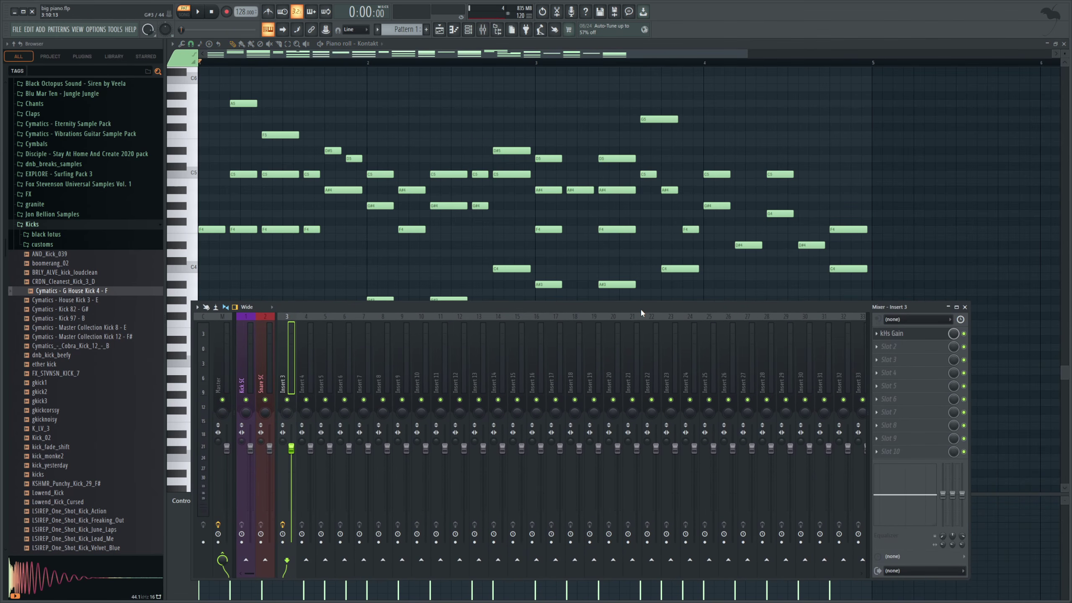
left_click(892, 334)
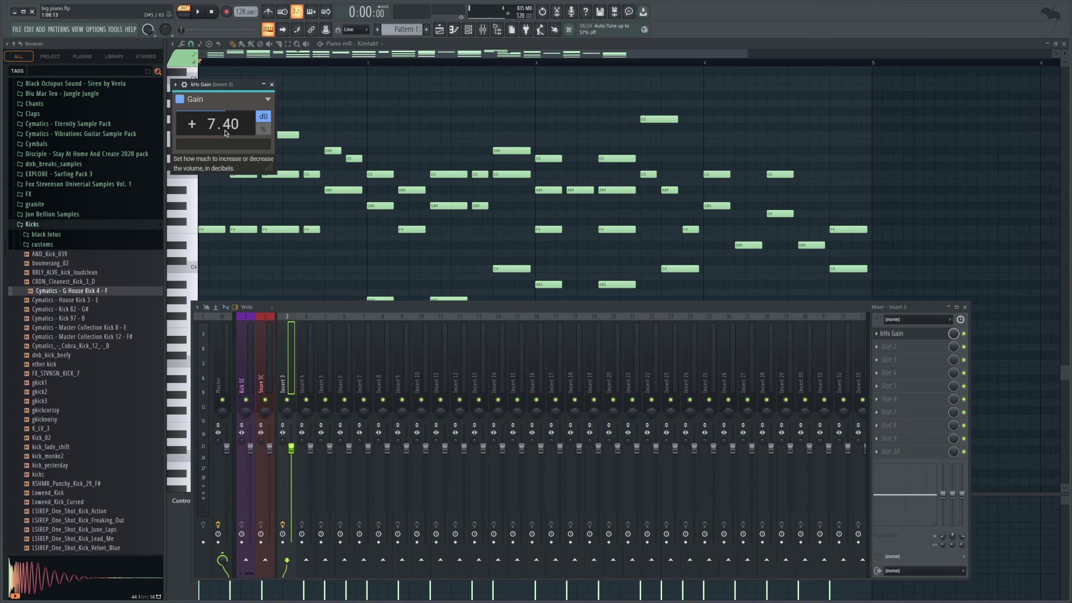
Step: Put the mixer away and open the Kontakt piano instrument, placing its window over the middle of the piano roll
key("F9")
key("F6")
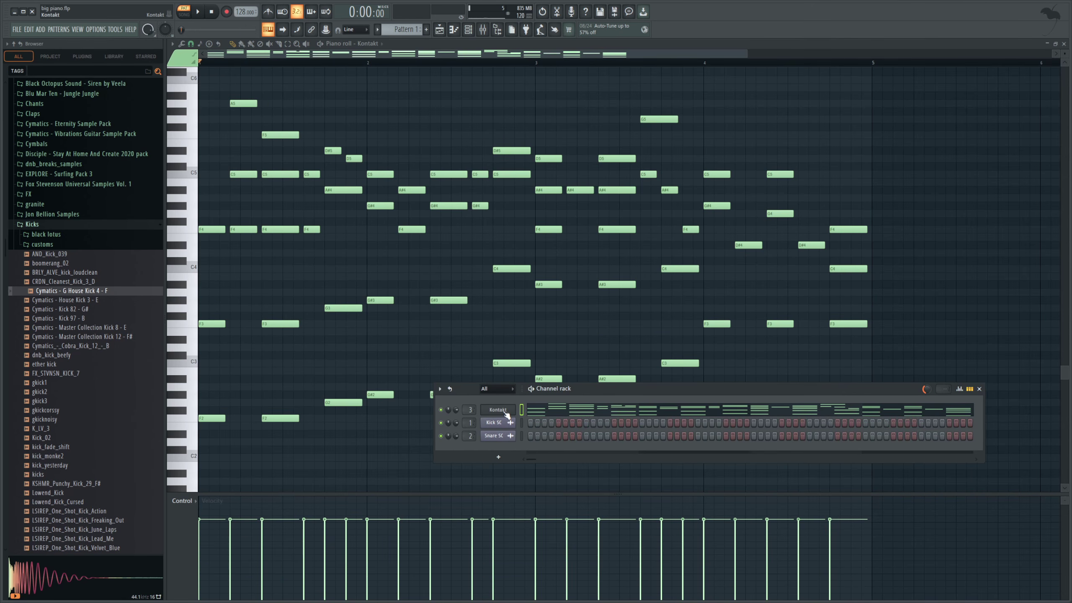
left_click(506, 412)
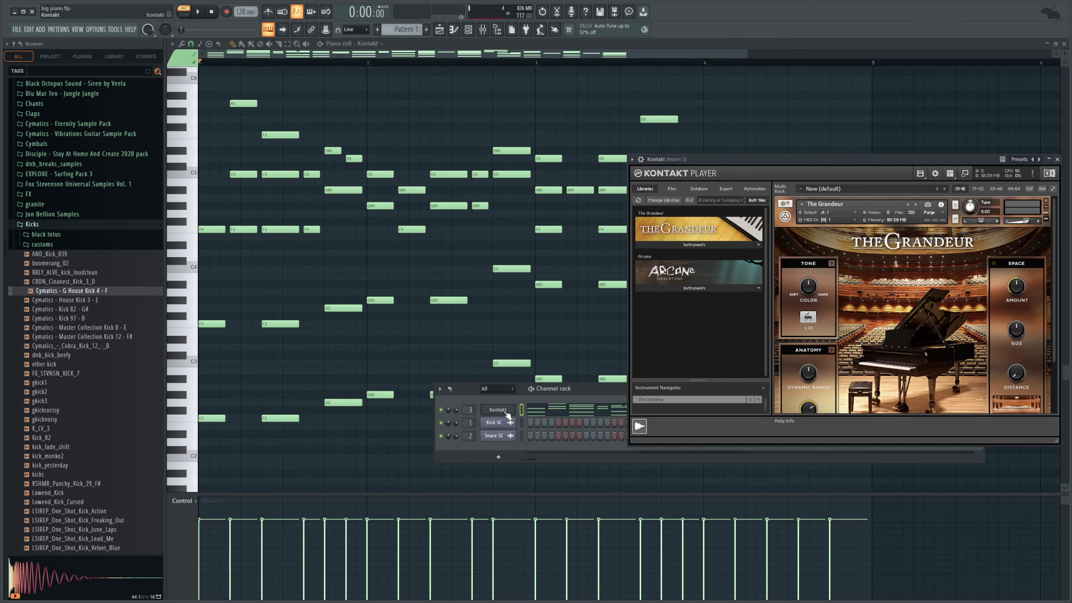
left_click_drag(720, 165, 417, 114)
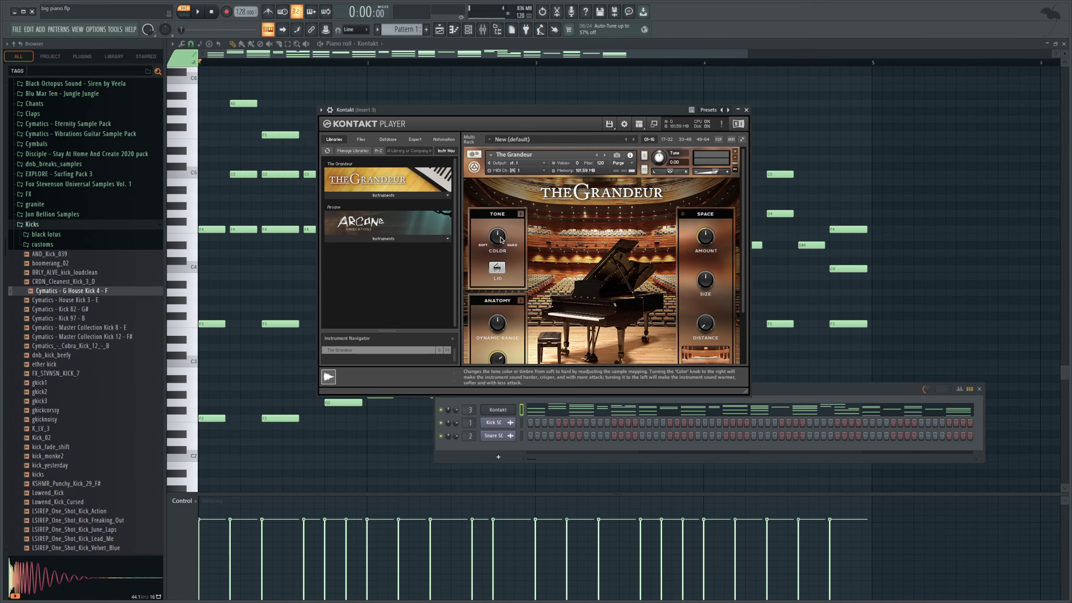
Step: Audition the piano pattern at different Color settings and turn The Grandeur's Color to Hard
left_click(198, 12)
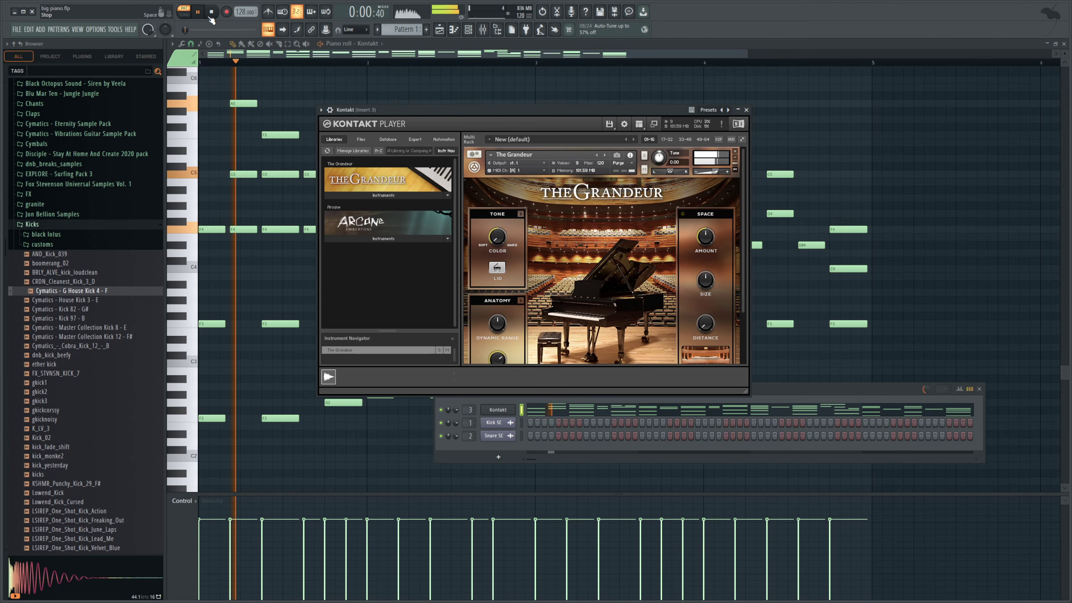
left_click(211, 15)
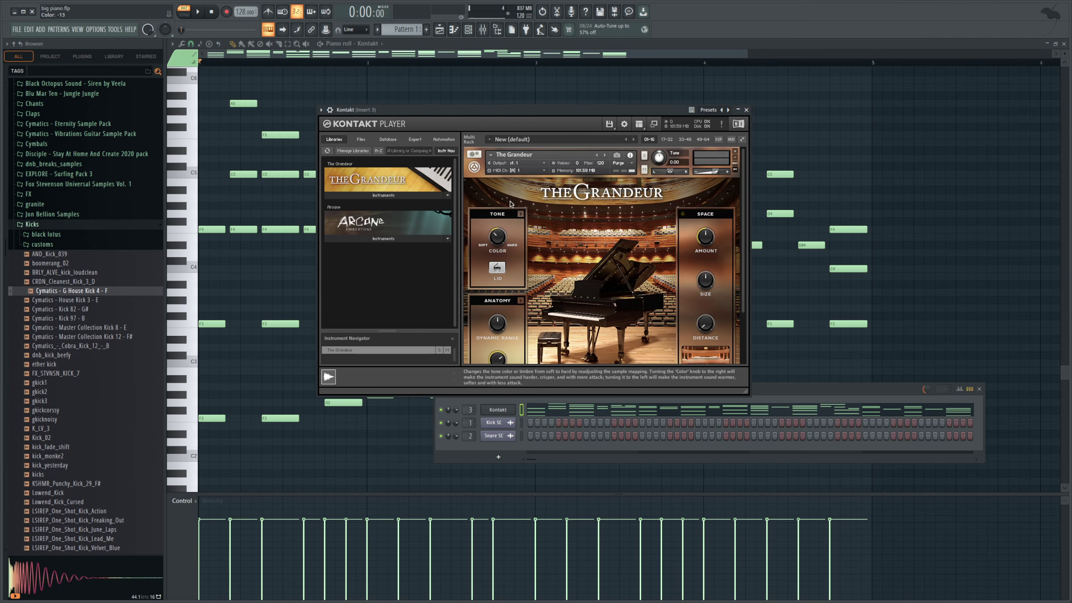
left_click(206, 17)
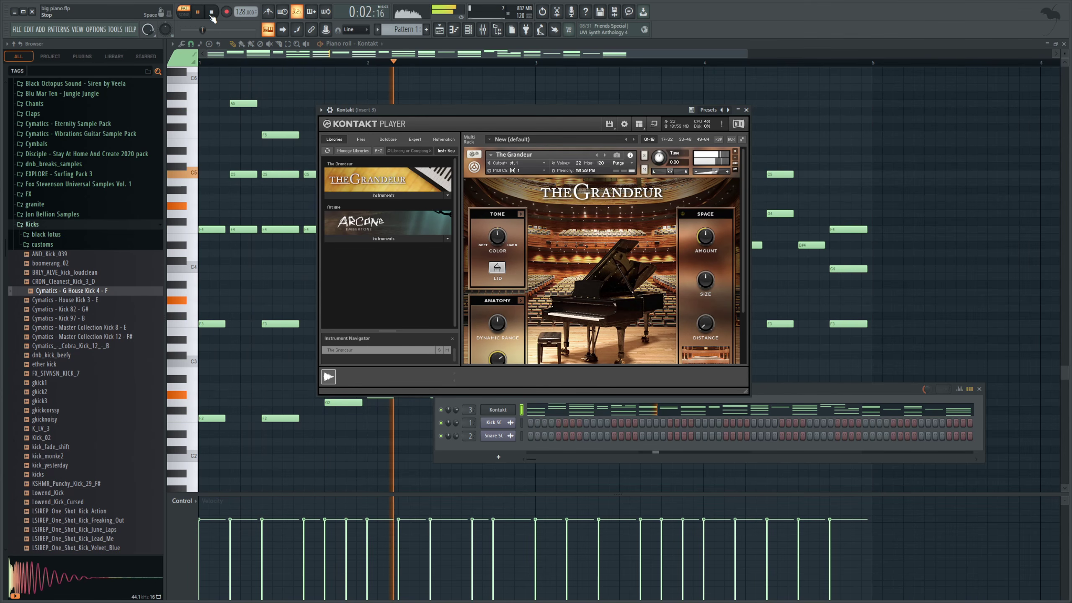
left_click(211, 15)
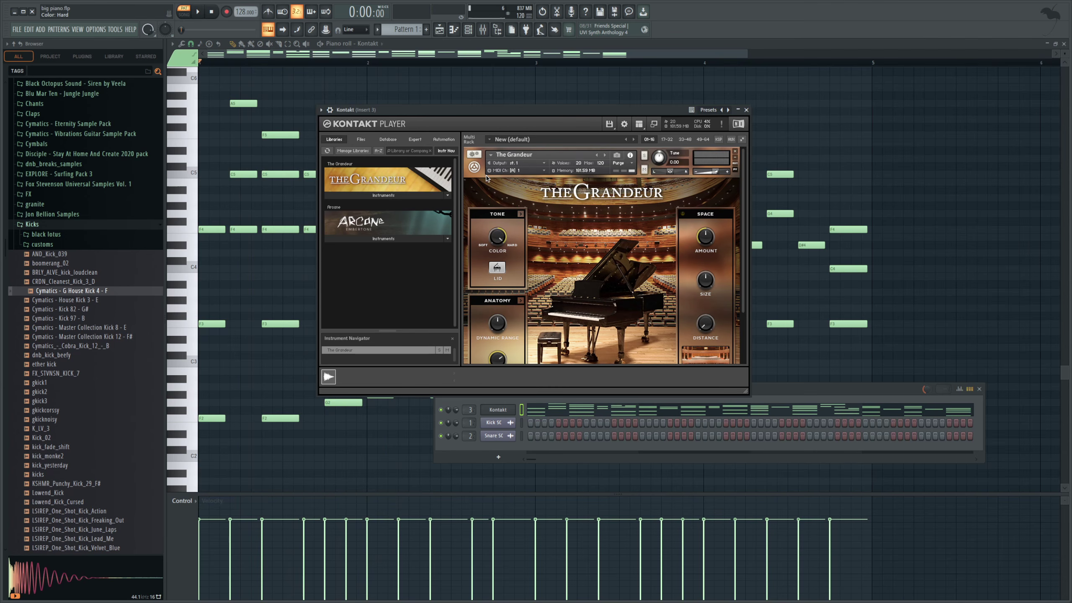
left_click(200, 10)
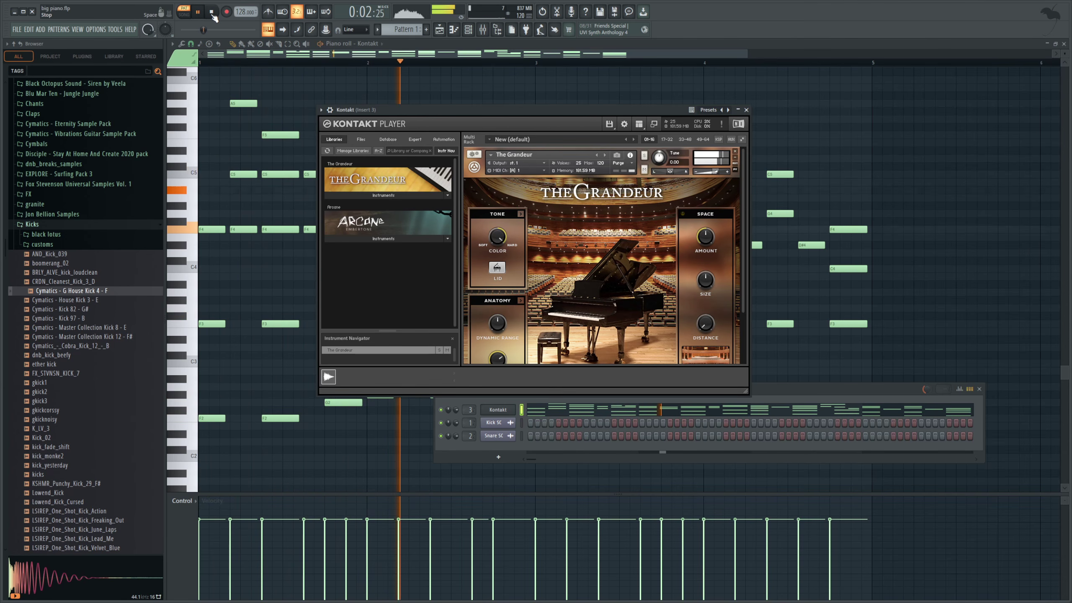
left_click(212, 13)
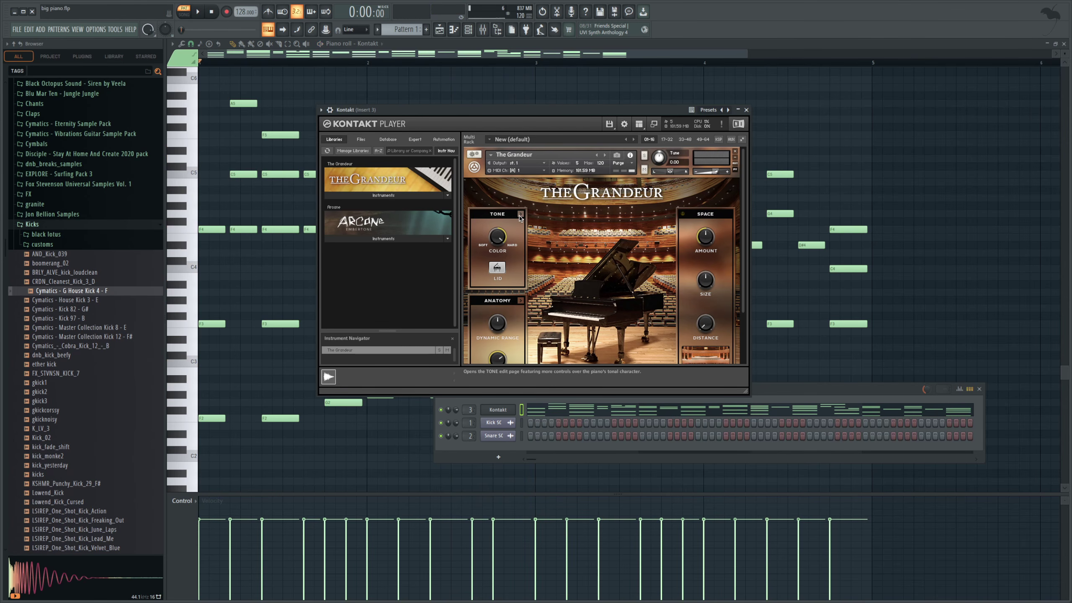
Step: In The Grandeur's Anatomy settings, lower the release sample volume to -40.0 dB, switch Release Samples off and audition the pattern
left_click(520, 214)
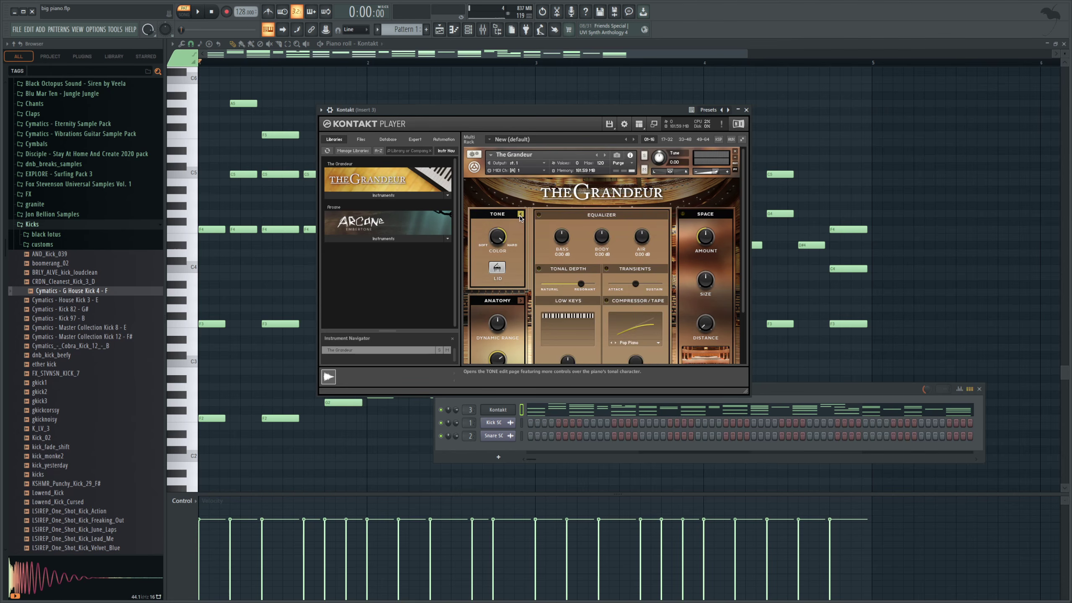
left_click(520, 214)
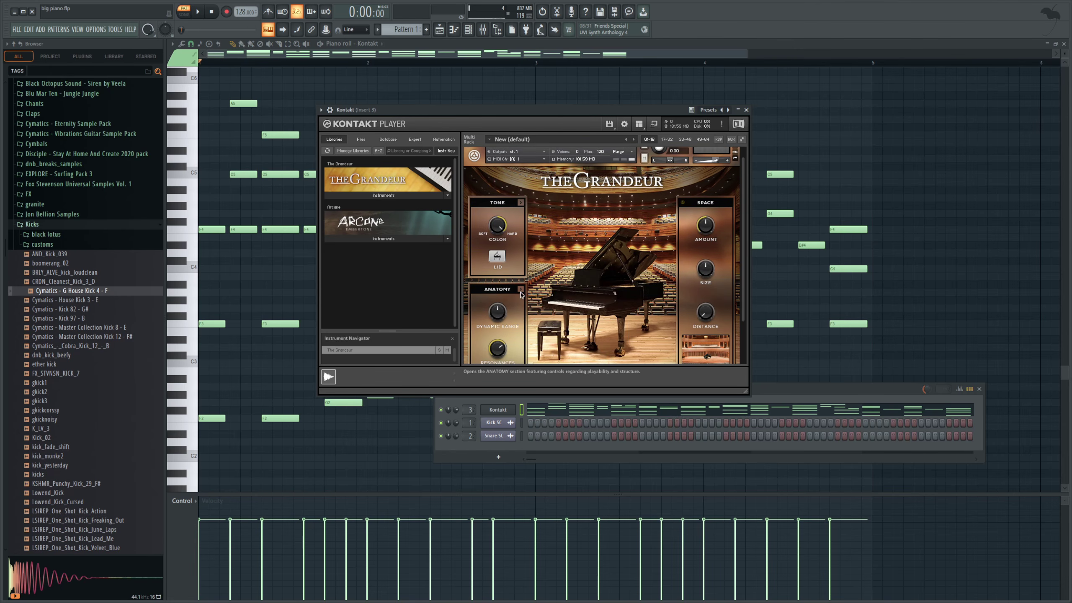
left_click(520, 289)
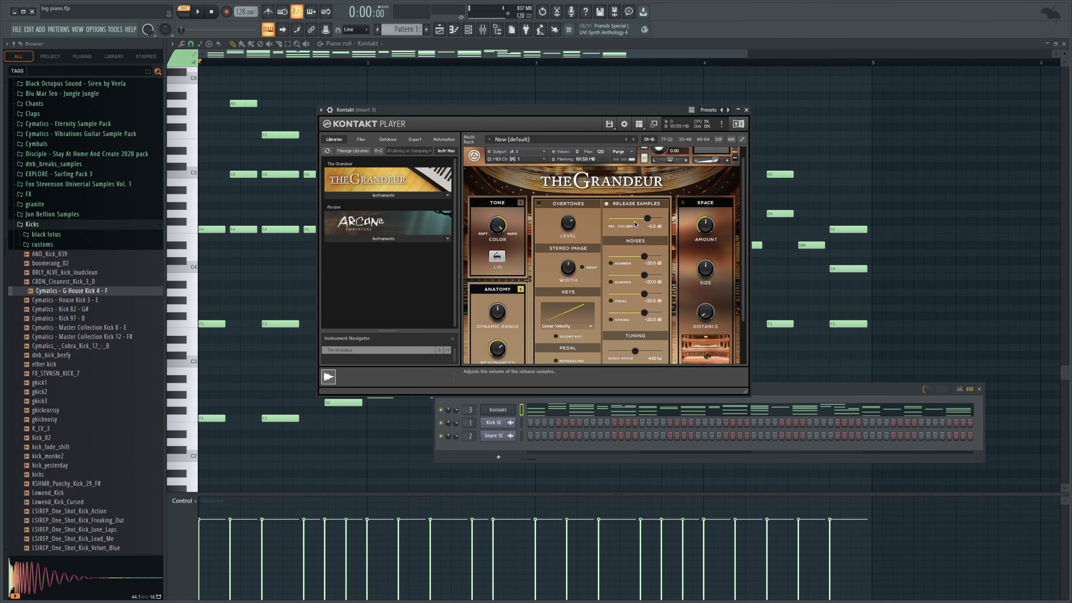
left_click_drag(647, 218, 607, 218)
left_click(607, 204)
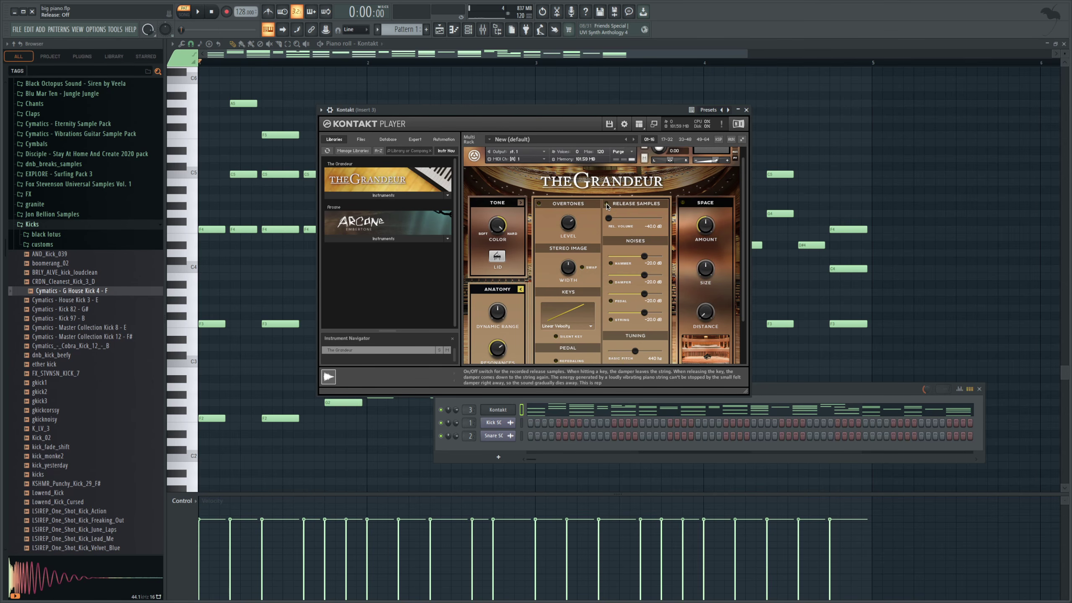
key("space")
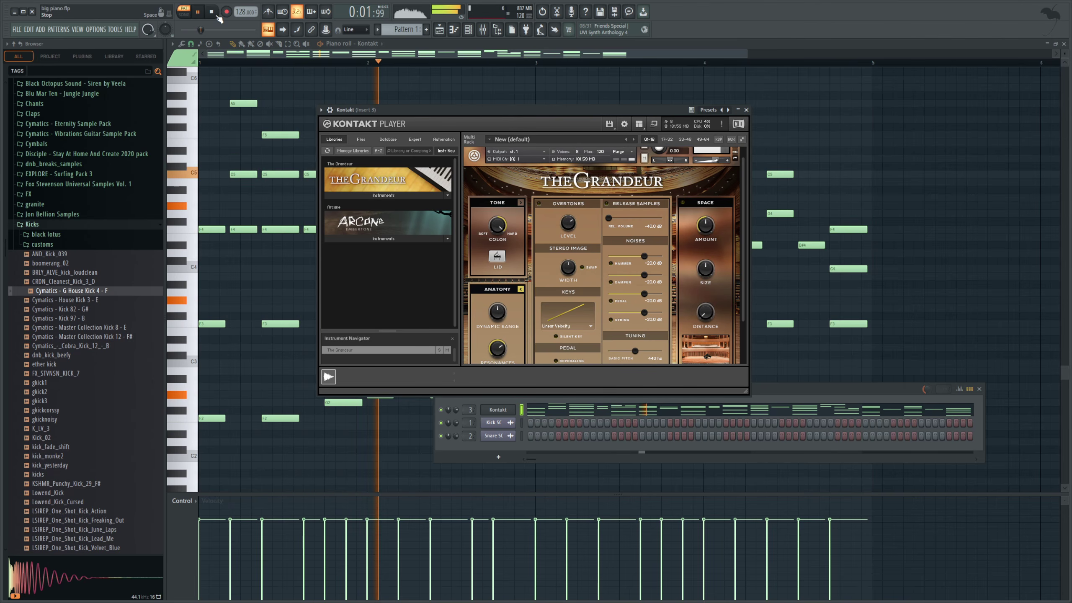
left_click(213, 14)
Step: Add the OTT compressor after kHs Gain on mixer Insert 3 and audition the piano through it
left_click(482, 29)
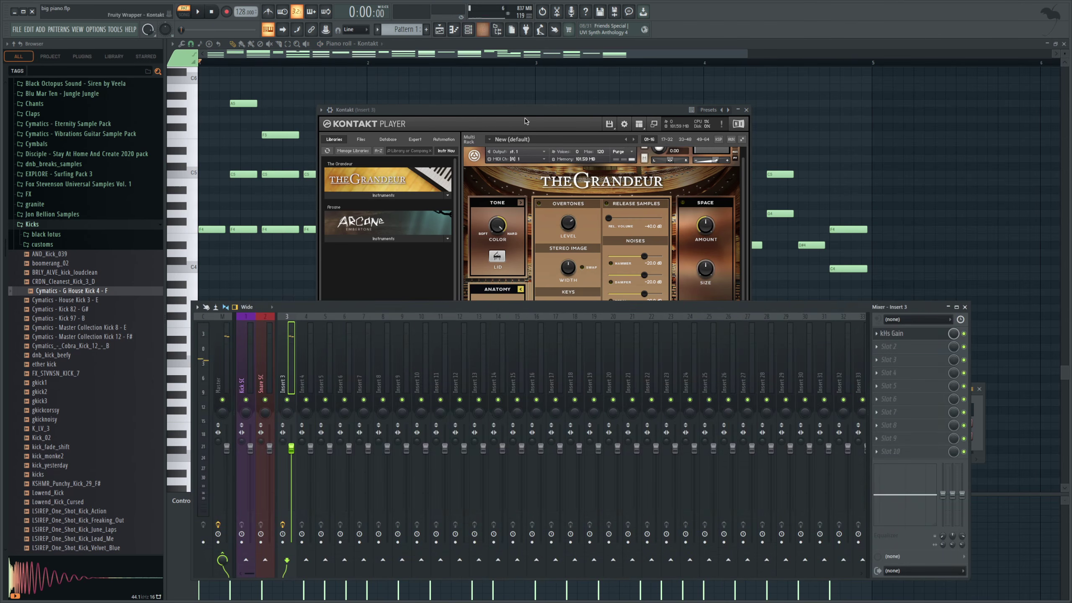
left_click_drag(838, 302, 834, 323)
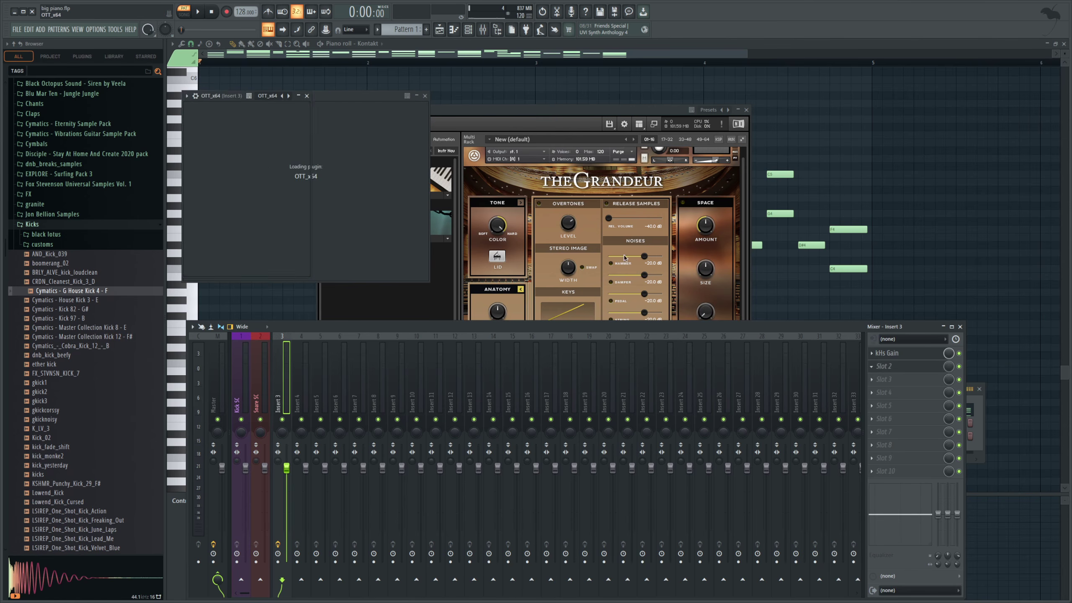
left_click(201, 13)
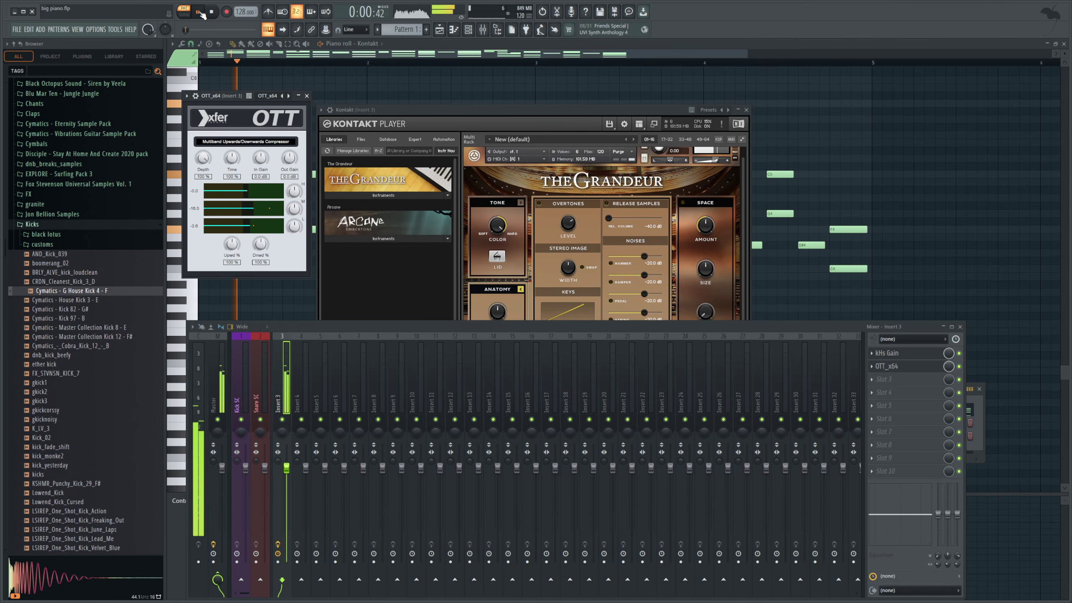
left_click(212, 13)
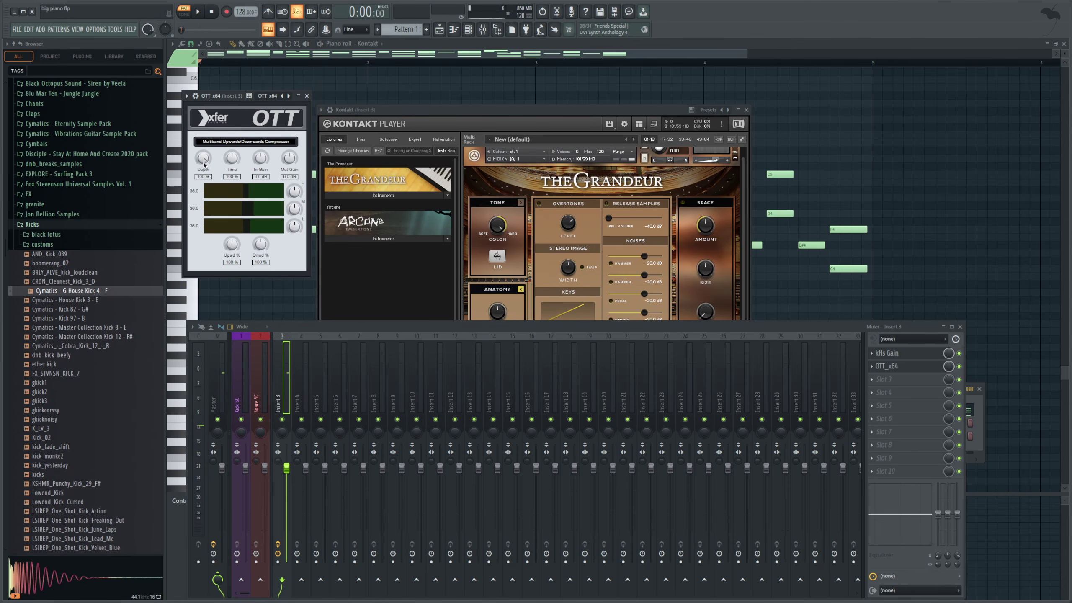
Step: Reduce OTT's Depth to 30 % while auditioning the piano pattern
left_click_drag(202, 161, 199, 180)
left_click(199, 13)
left_click_drag(202, 158, 204, 141)
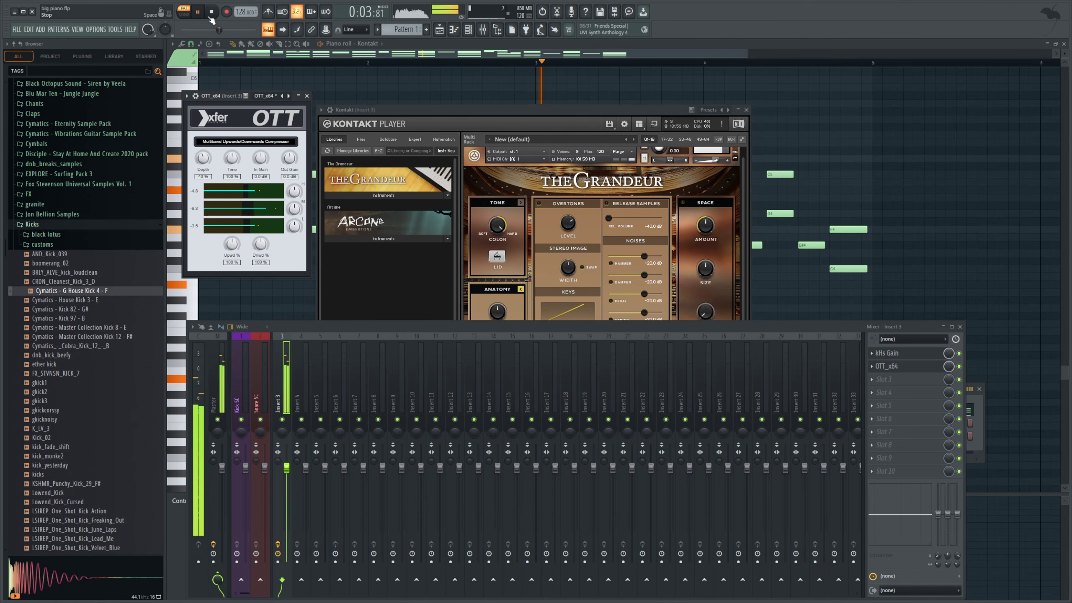
left_click(211, 13)
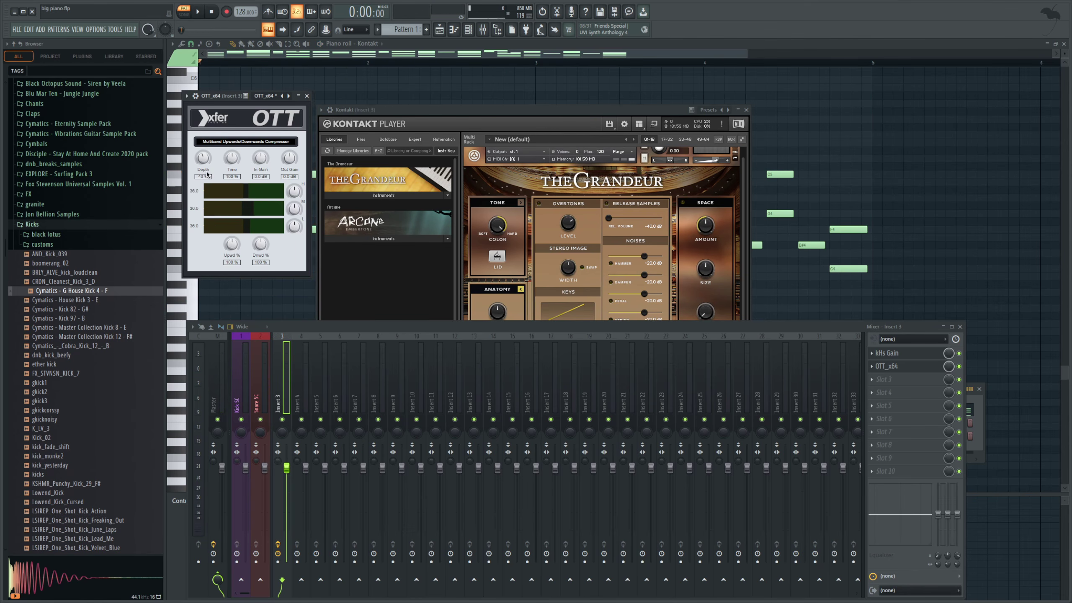
scroll(202, 160, "down", 3)
key("space")
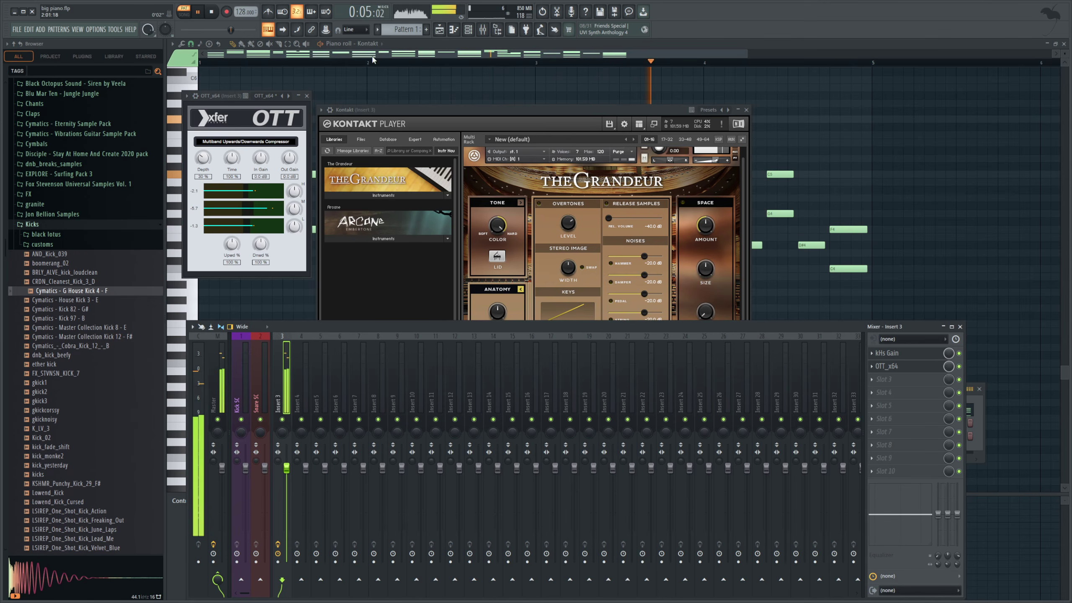
key("space")
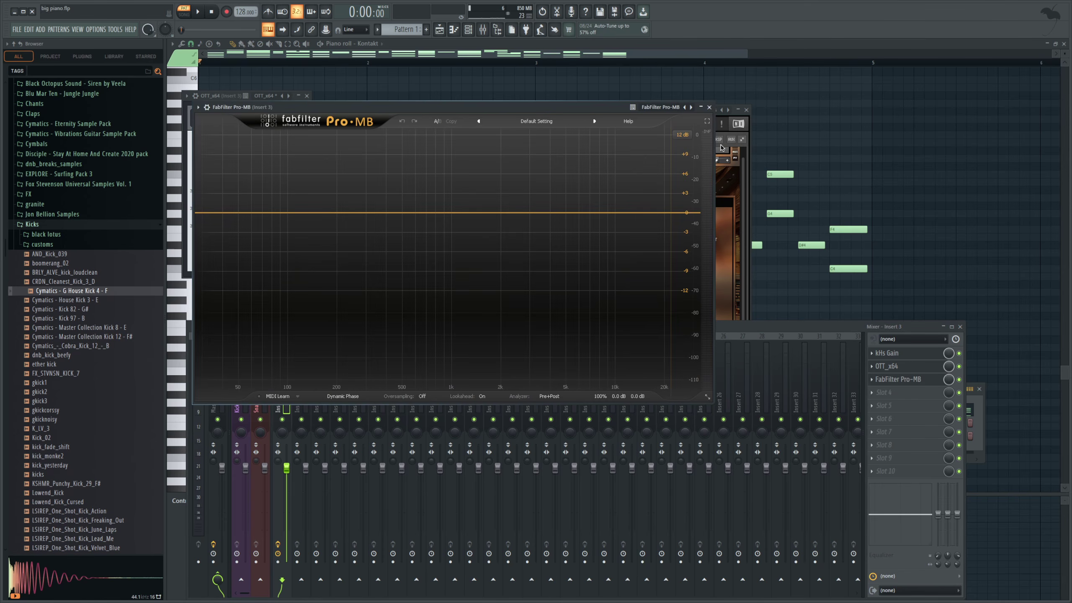
Step: Add FabFilter Pro-MB to Insert 3, create and solo a midrange band, and extend its high crossover to about 3.5 kHz
left_click_drag(576, 112, 705, 255)
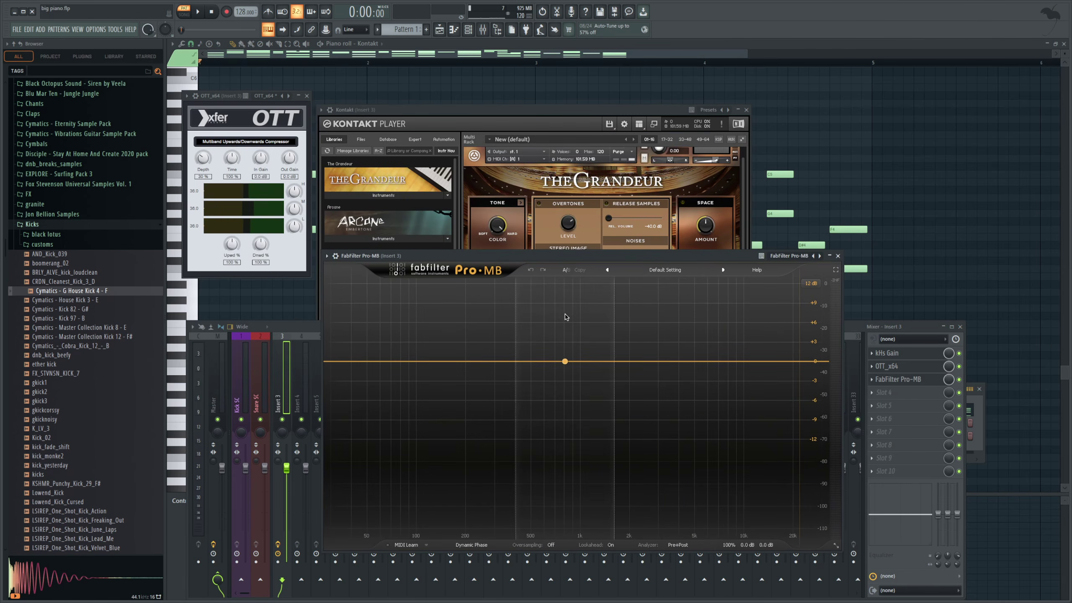
left_click(543, 323)
left_click(501, 284)
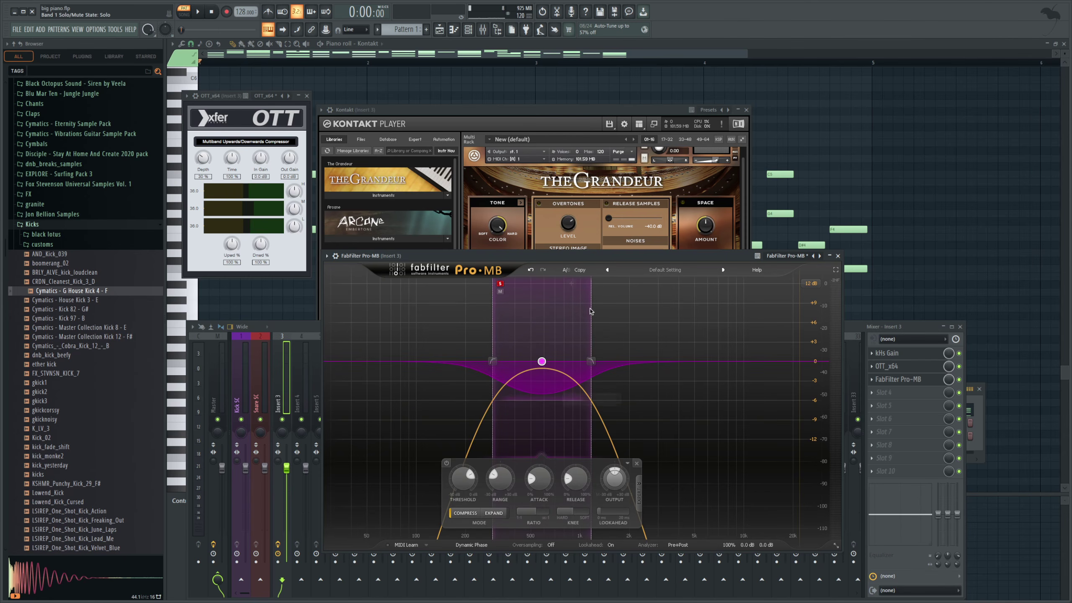
left_click_drag(591, 331, 670, 335)
key("space")
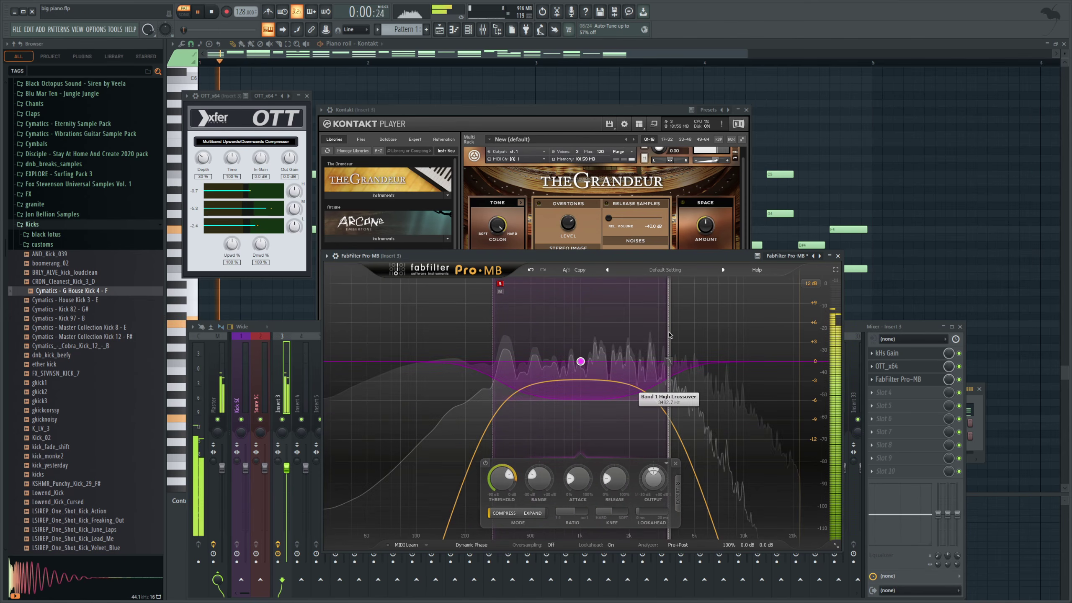
Step: Adjust the midrange band's compression attack and threshold, and raise its output level to +10.36 dB while auditioning
left_click_drag(578, 477, 557, 494)
key("space")
left_click_drag(498, 475, 497, 501)
key("space")
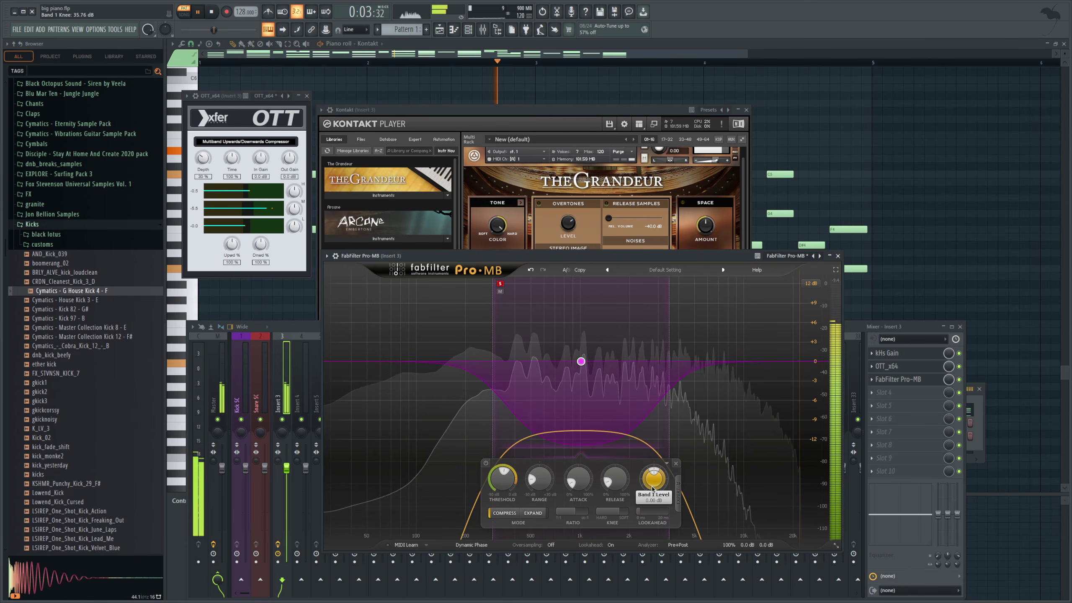
left_click_drag(652, 486, 664, 452)
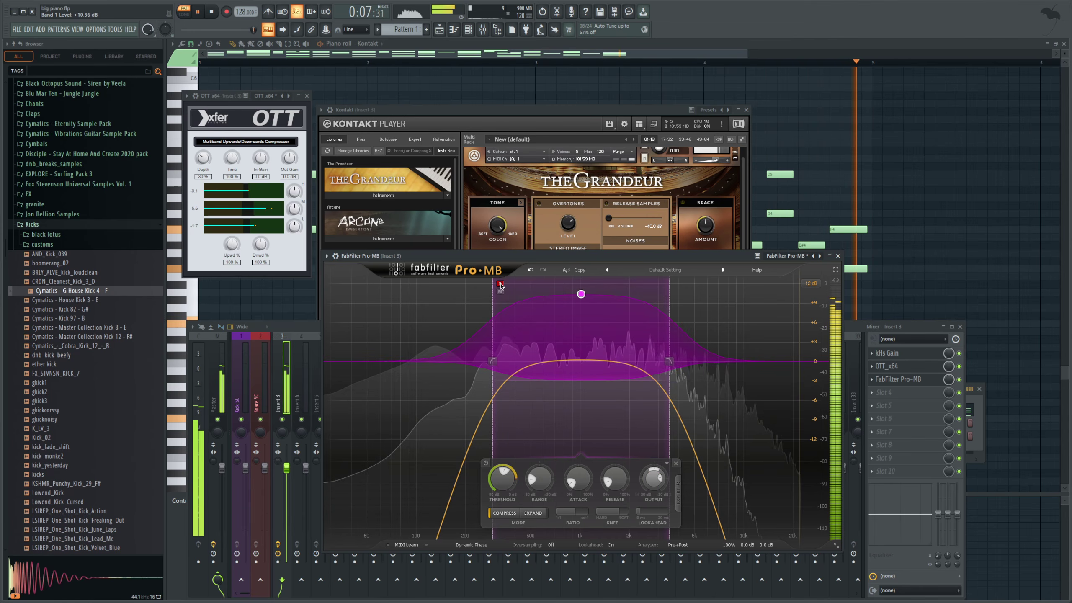
key("space")
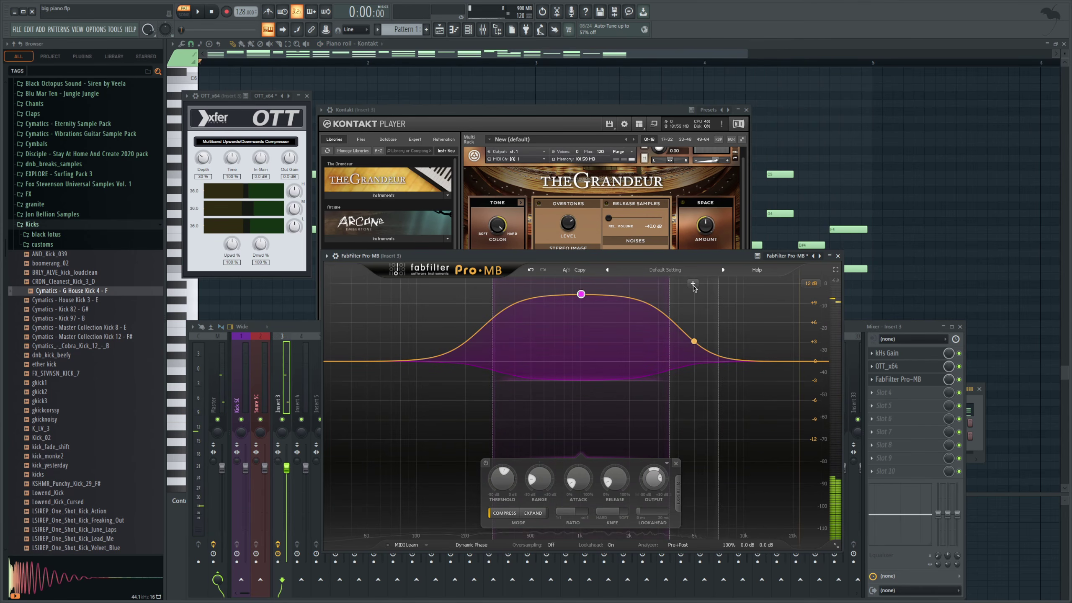
Step: Create a second Pro-MB band above the midrange band, solo it and extend it to the top of the spectrum
key("space")
left_click(698, 286)
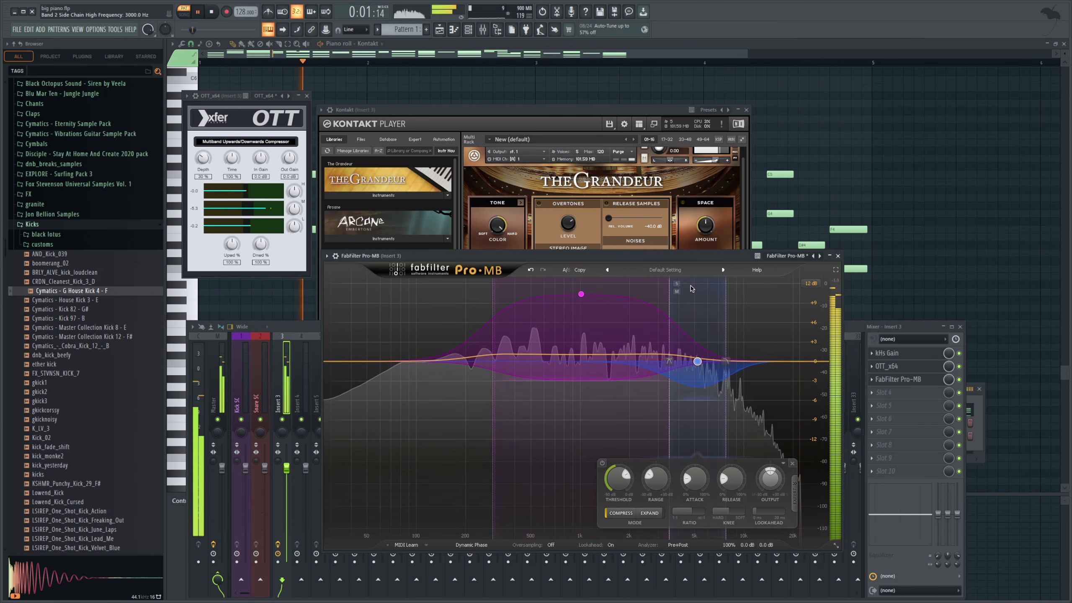
left_click(677, 283)
left_click_drag(697, 361, 748, 362)
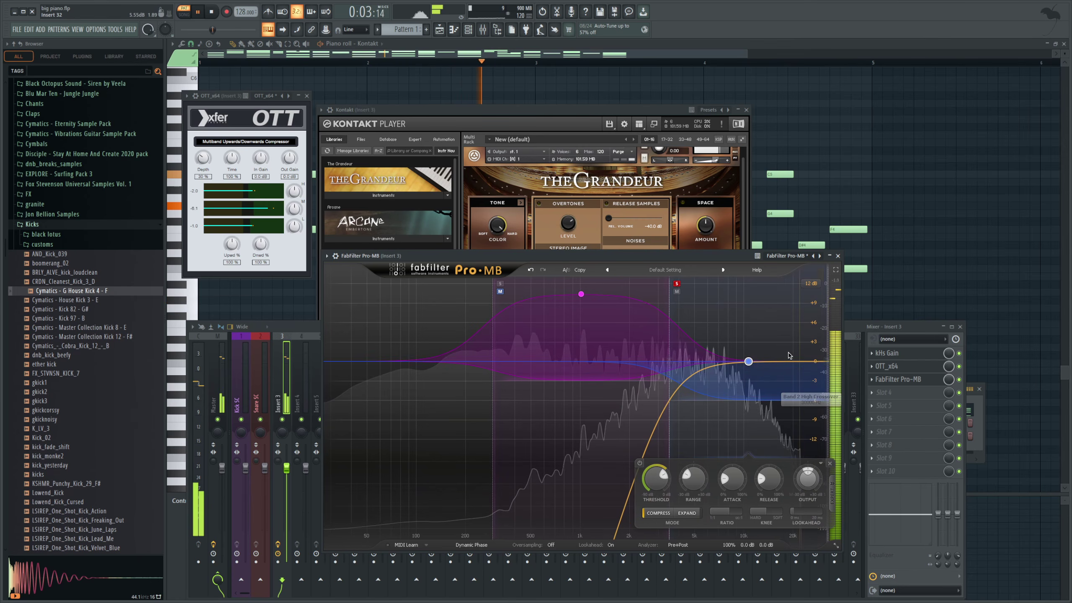
Step: Adjust the upper Pro-MB band's compression and attack, and raise its output level to +9.25 dB while auditioning
left_click_drag(693, 480, 650, 473)
left_click_drag(732, 479, 727, 471)
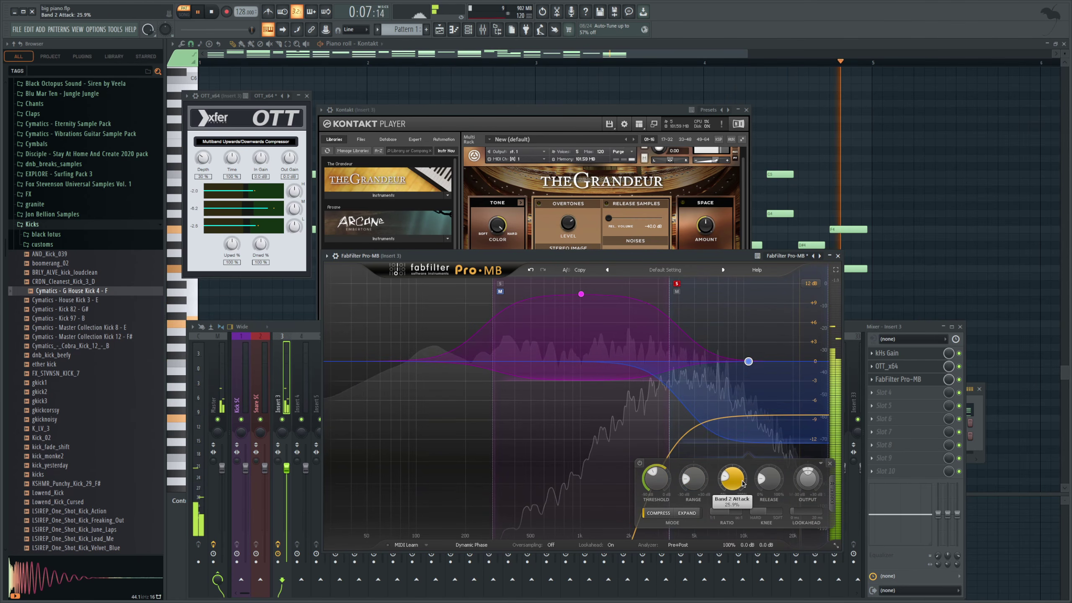
left_click_drag(814, 491, 815, 451)
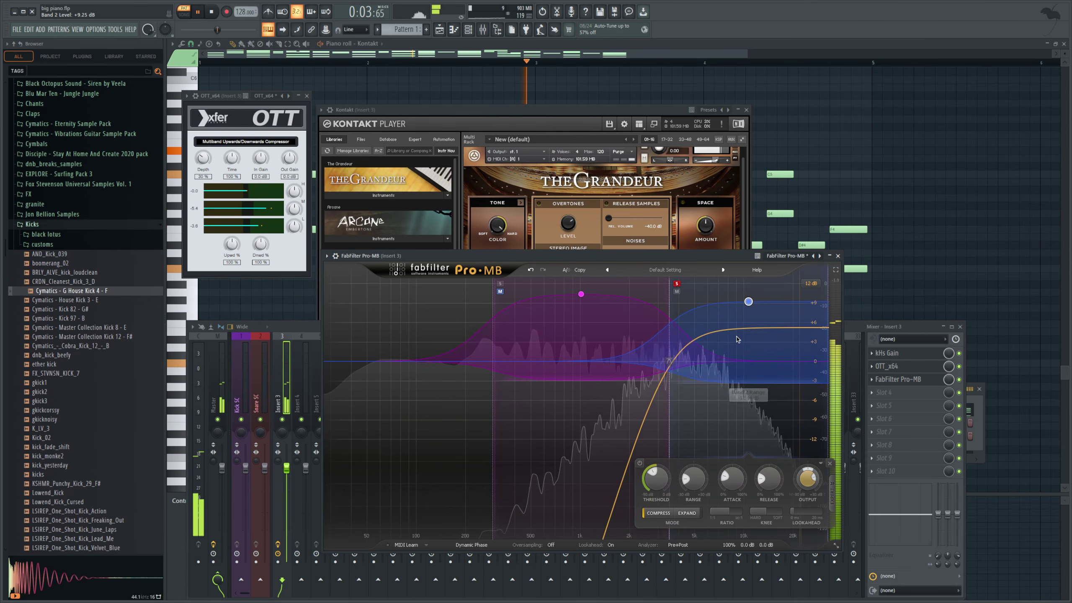
Step: Unsolo the upper Pro-MB band and lower its output level slightly while auditioning the full piano
left_click(678, 283)
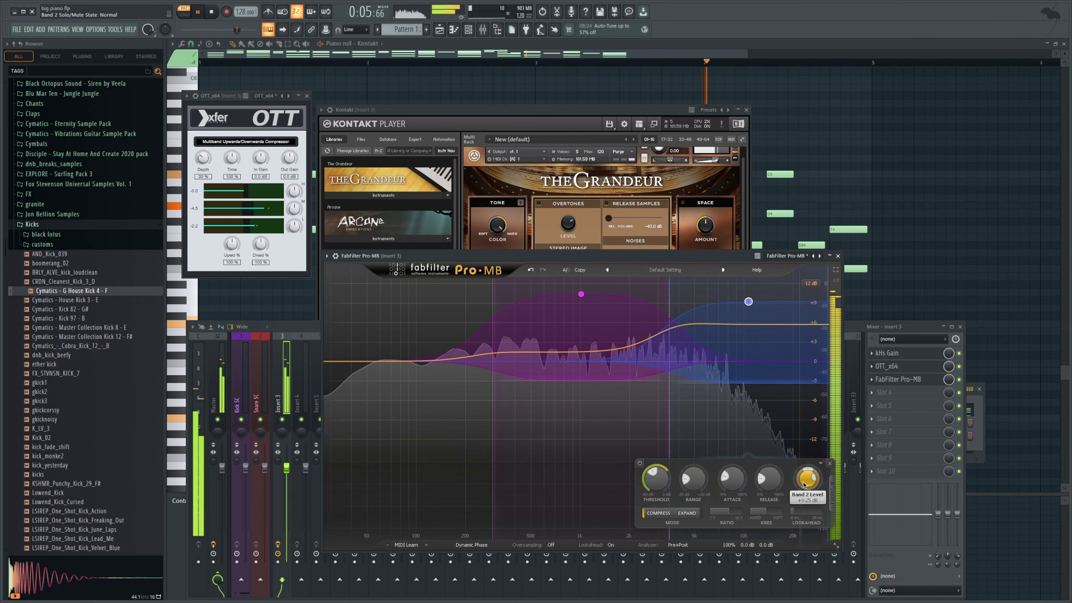
left_click_drag(804, 483, 804, 480)
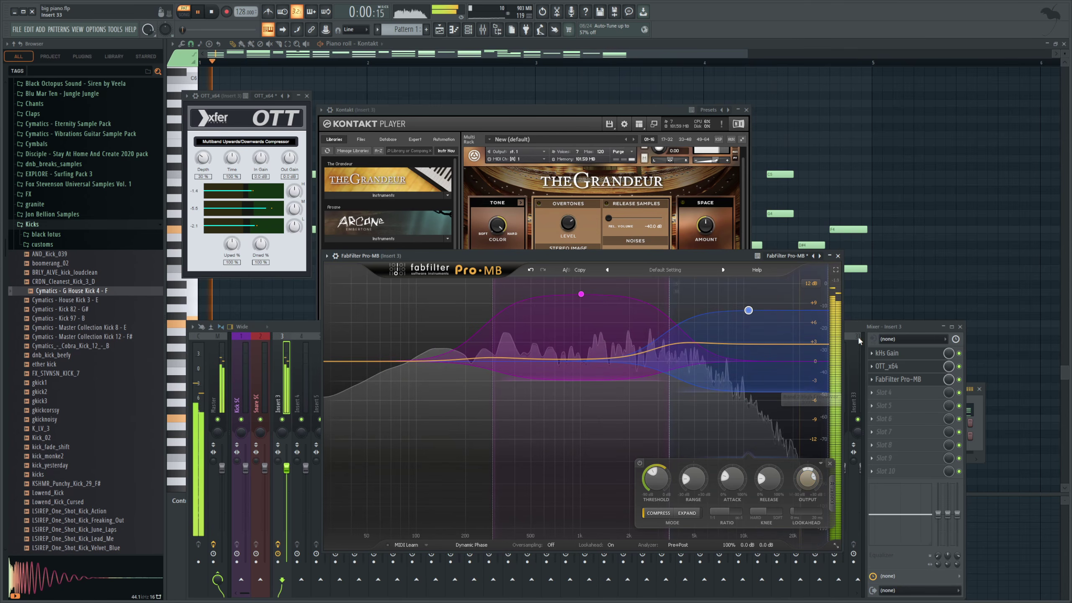
key("space")
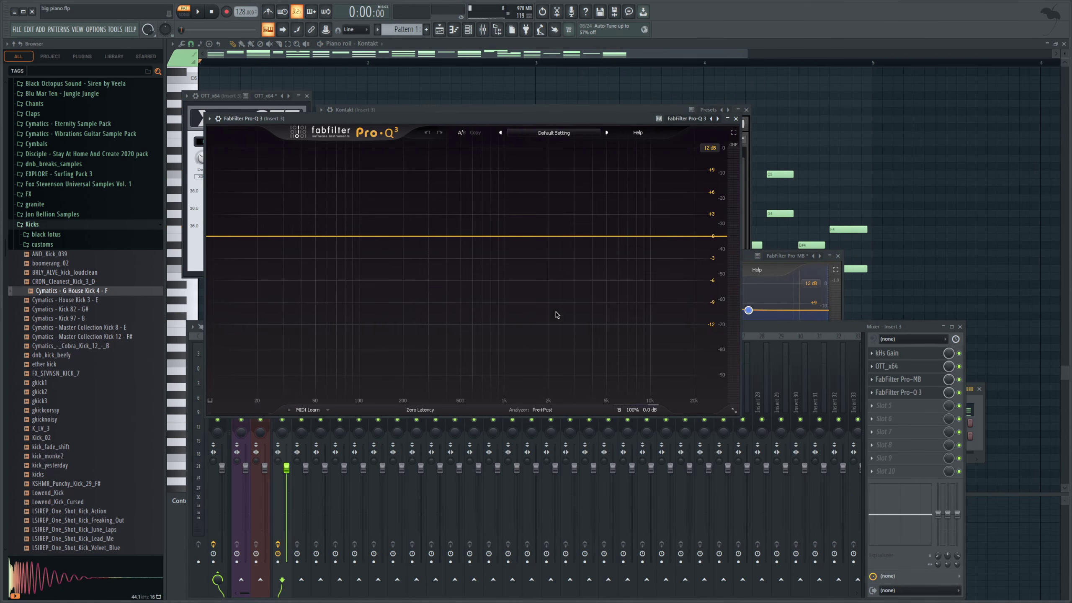
Step: Roll off both ends of the piano's spectrum in FabFilter Pro-Q 3 with a low cut and a high cut
mouse_move(315, 244)
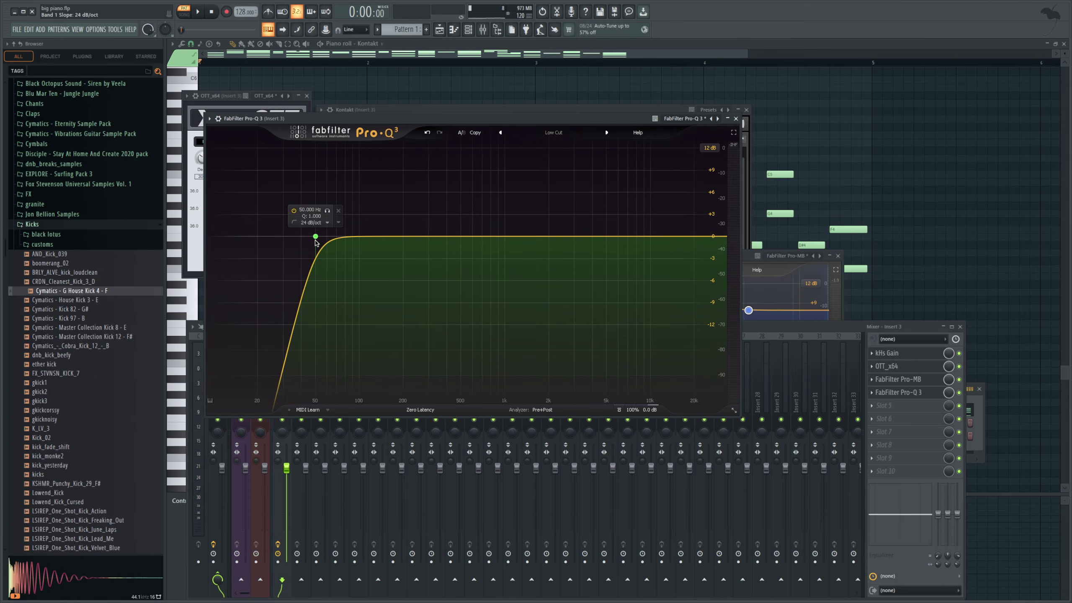
key("space")
left_click_drag(315, 243, 331, 283)
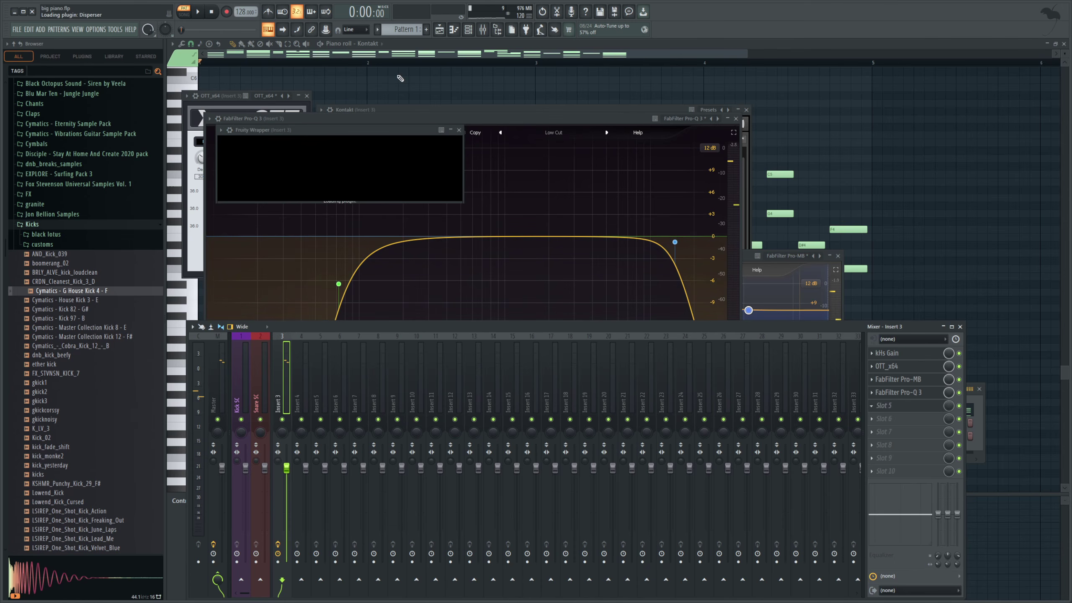
Step: Add Disperser to Insert 3 after Pro-Q 3 and raise its frequency to about 1.11 kHz while auditioning
left_click(299, 54)
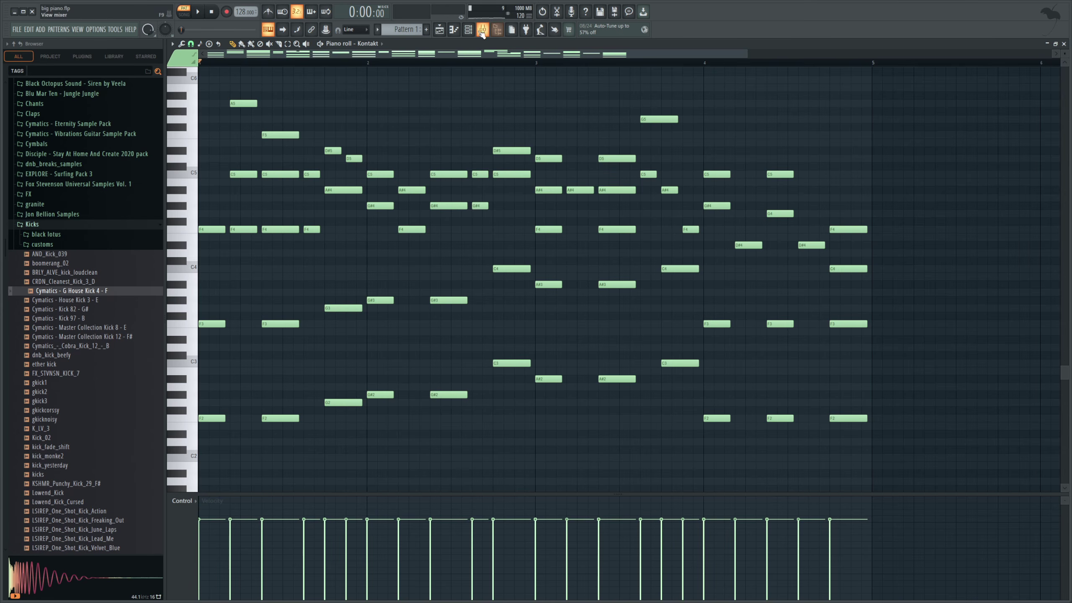
left_click(482, 32)
left_click(906, 406)
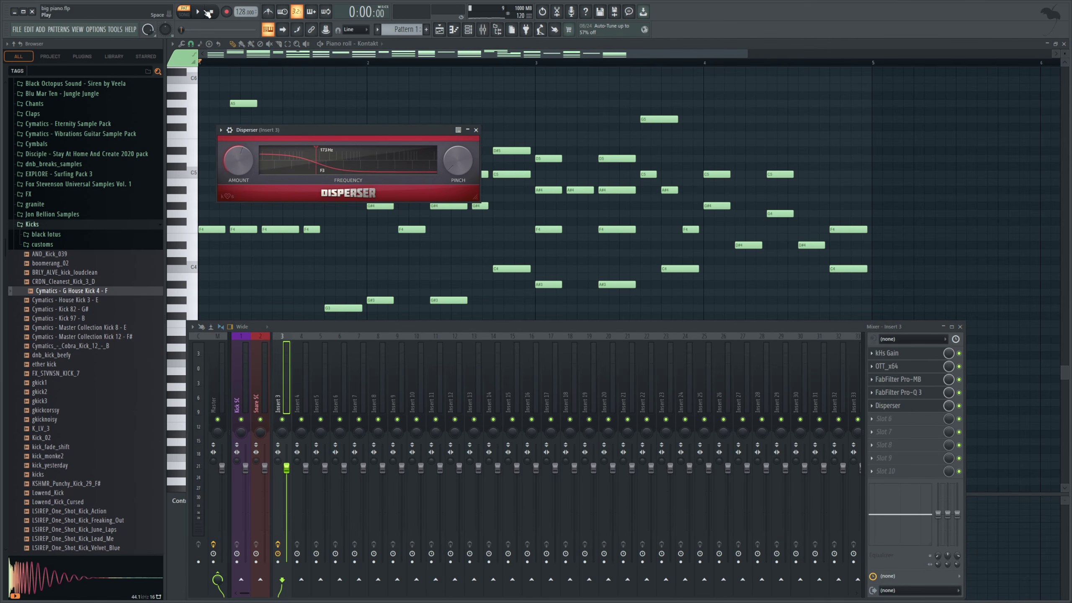
left_click(207, 12)
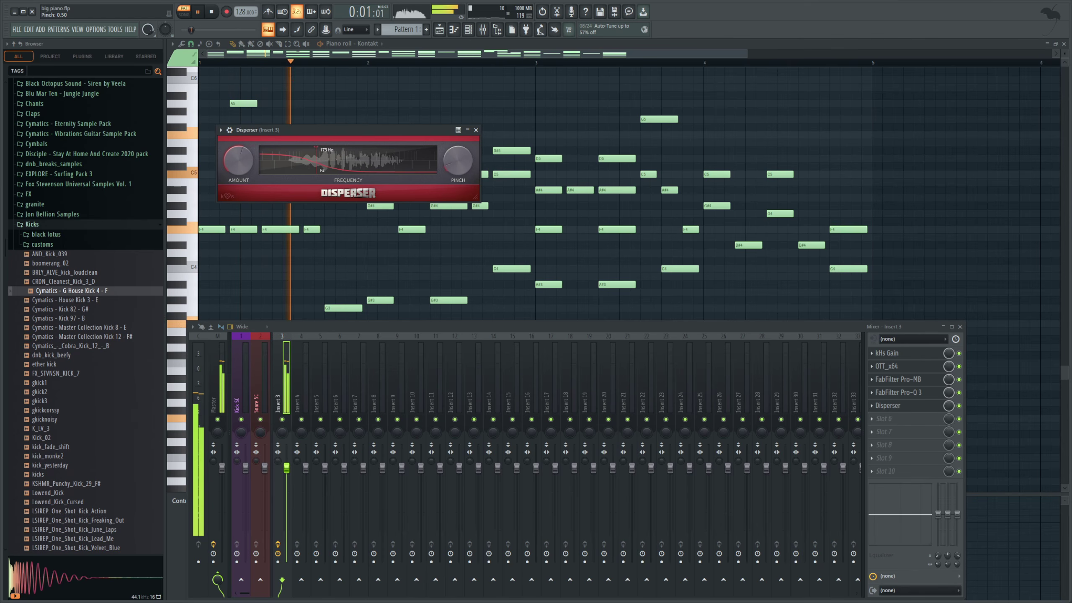
mouse_move(364, 165)
left_mouse_down()
mouse_move(429, 195)
mouse_move(317, 190)
mouse_move(388, 167)
left_mouse_up()
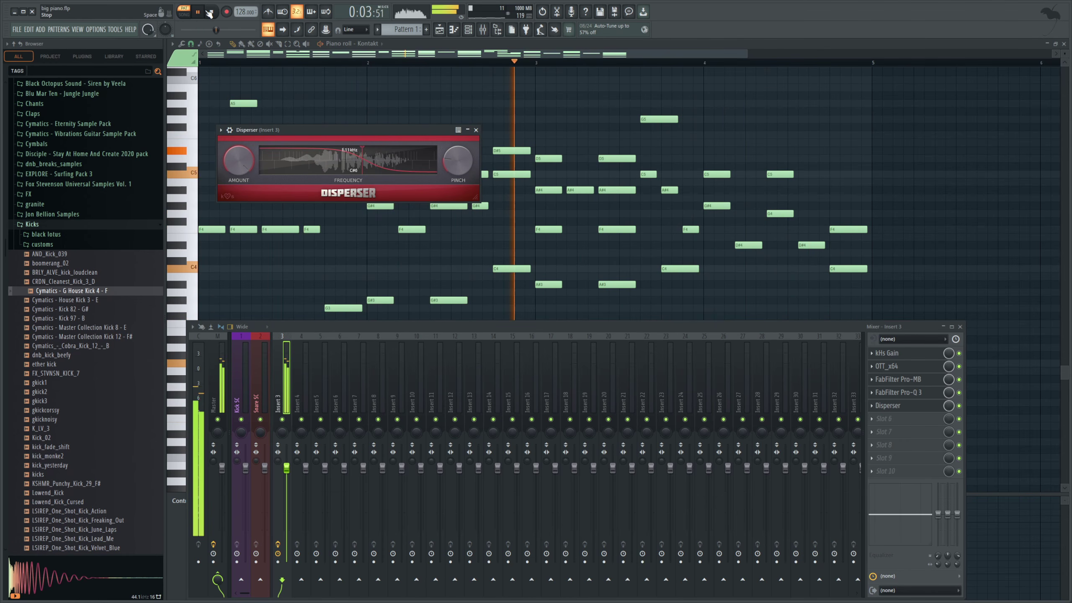
key("space")
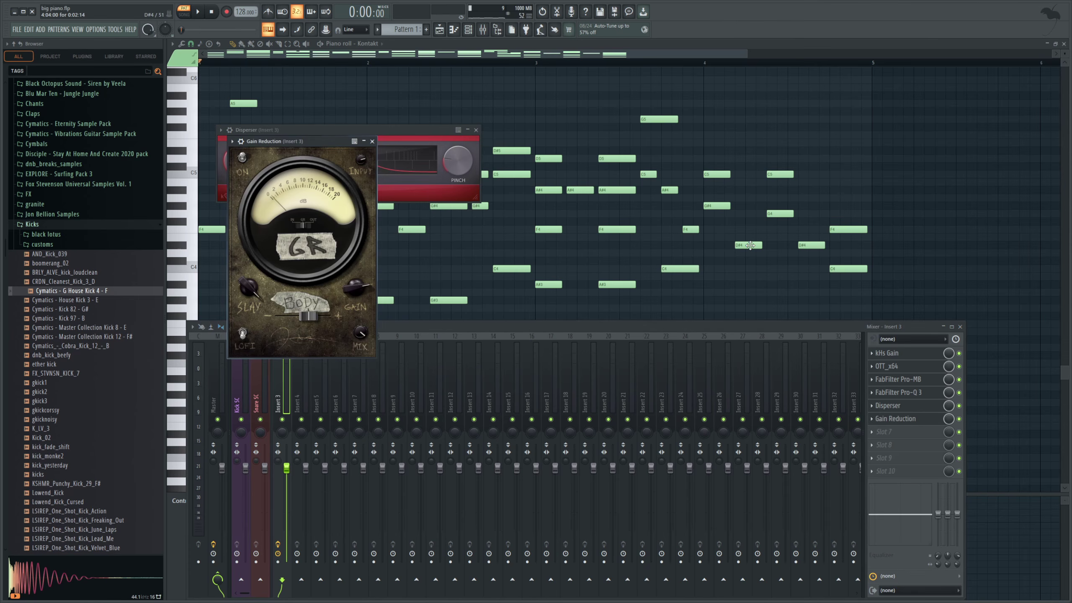
Step: Set the Gain Reduction compressor's Slay to about 15.7 % and its Mix to 84 % while auditioning
left_click(205, 11)
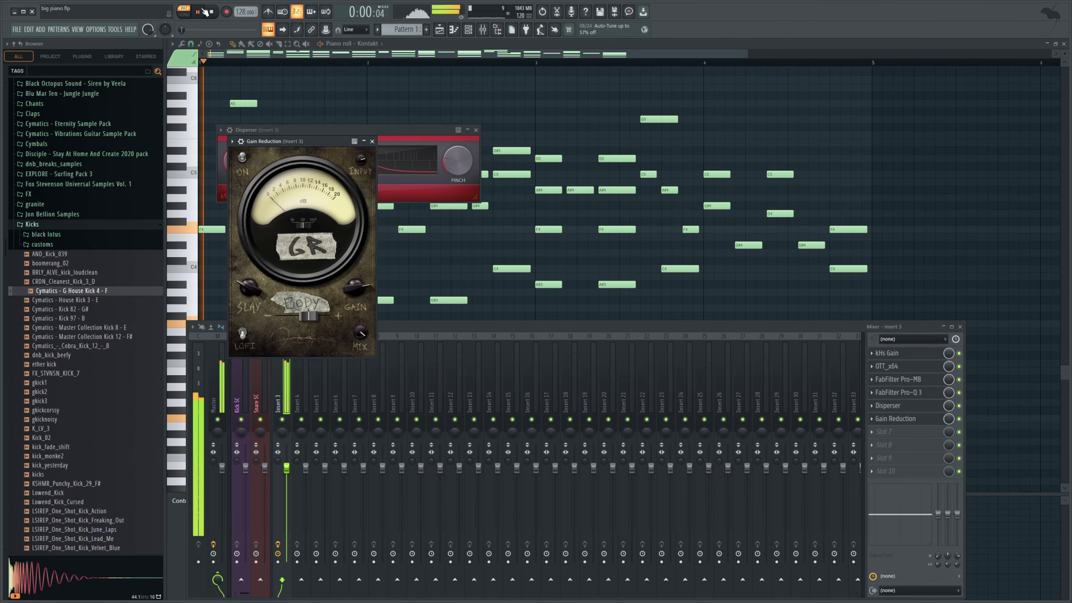
left_click_drag(240, 285, 243, 304)
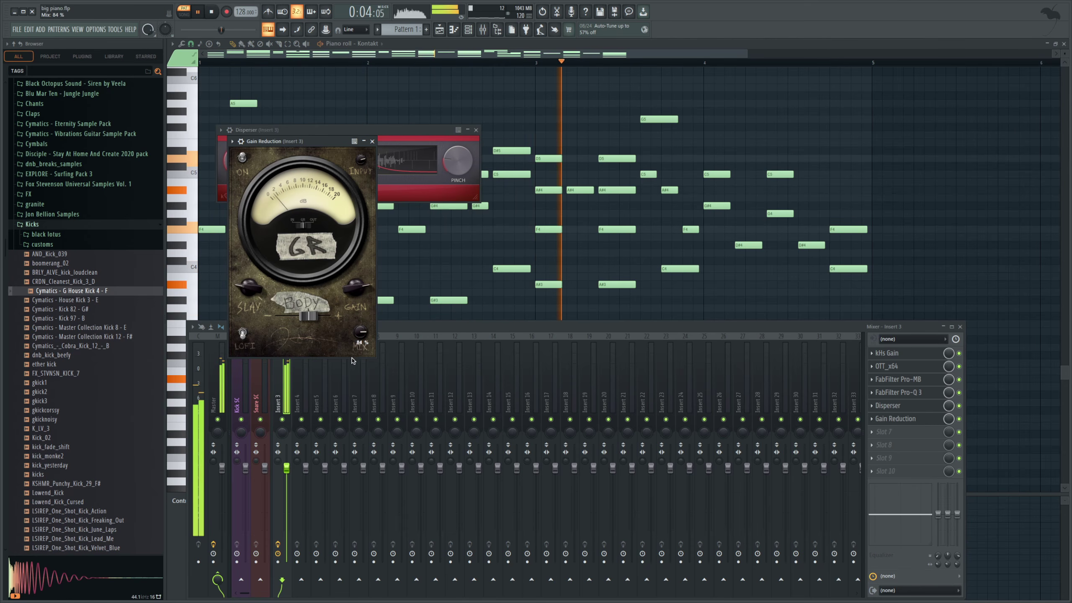
left_click(424, 331)
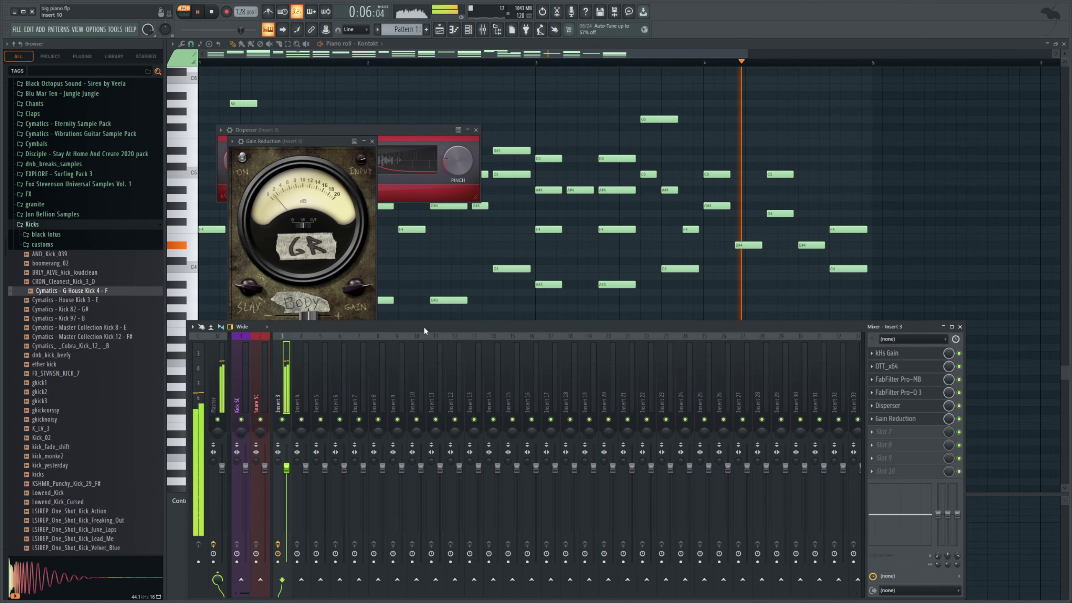
key("space")
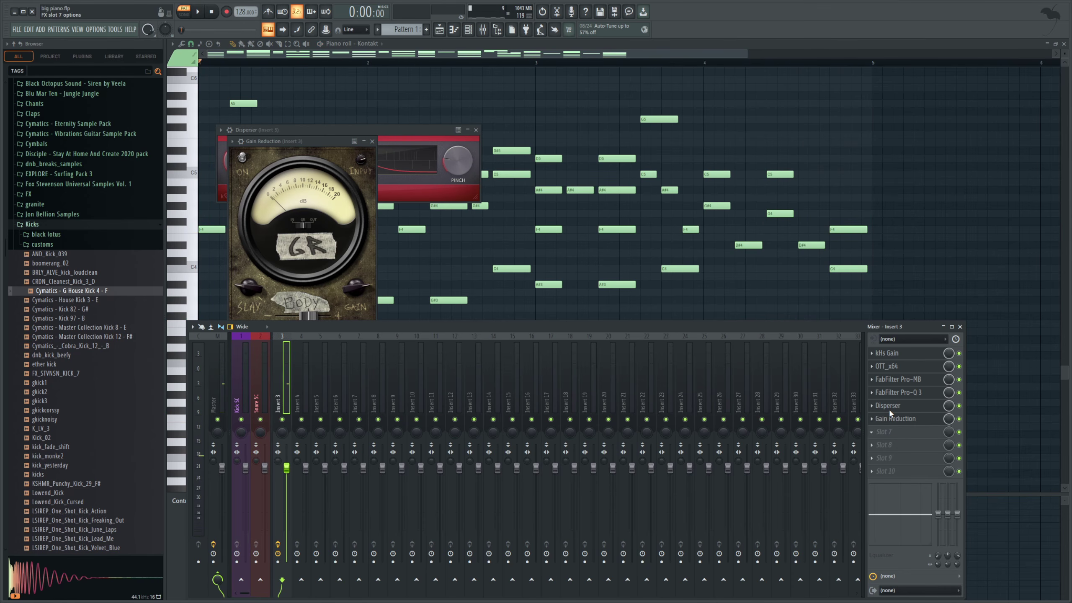
Step: Add soothe2 to Insert 3 and set its band 2 to 1.4 dB sensitivity at 2.2 kHz
left_click(993, 405)
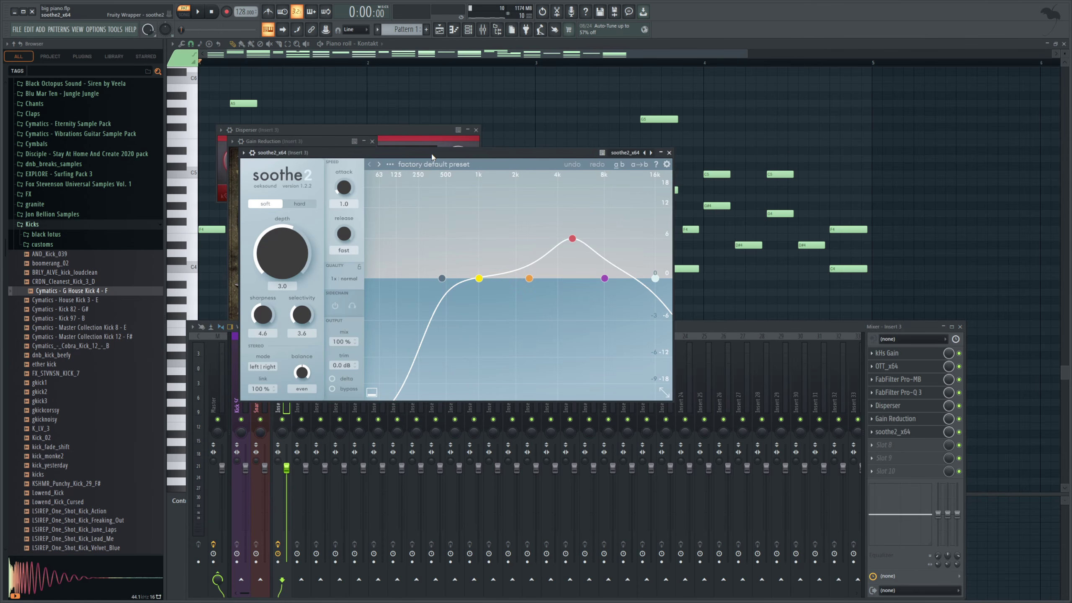
left_click_drag(431, 157, 433, 194)
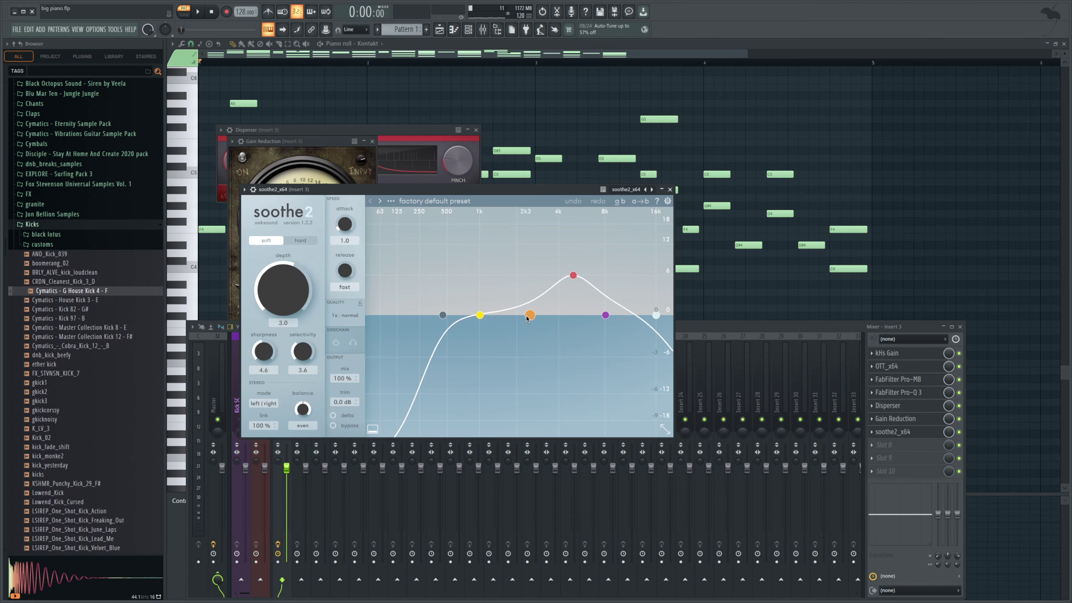
left_click_drag(527, 317, 524, 305)
Step: While monitoring soothe2's delta, set sharpness to 6.3, depth to 0.7 and band 2 to 3.5 dB at 1.9 kHz
left_click(200, 14)
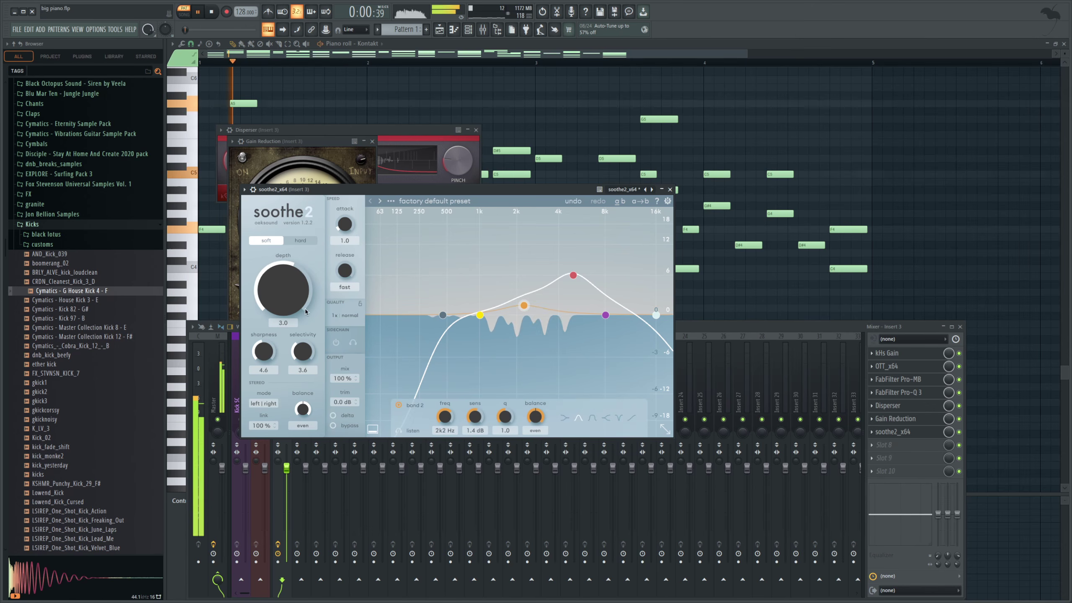
left_click(333, 414)
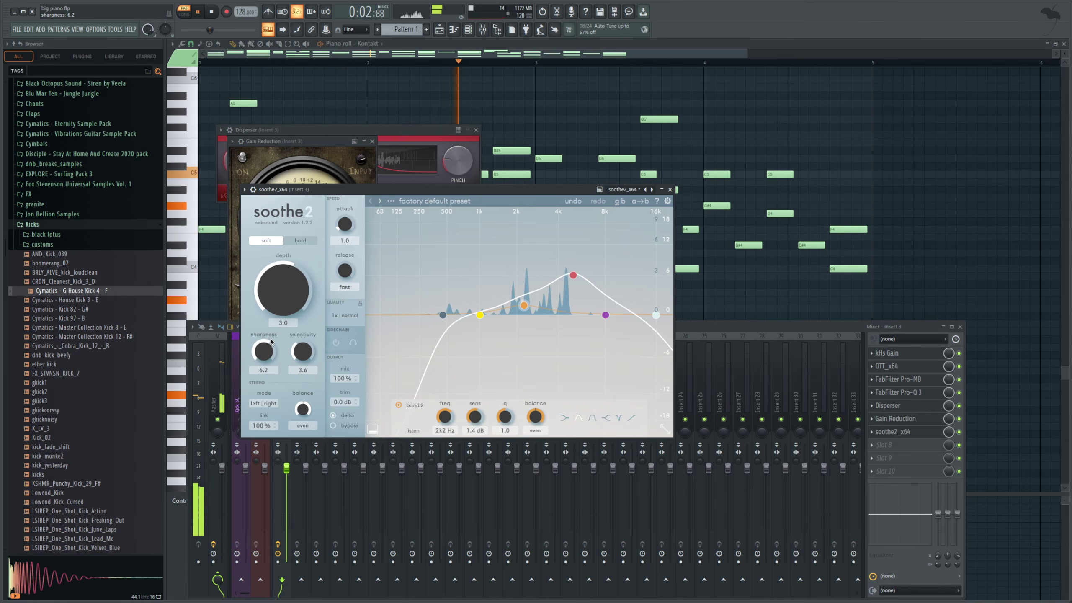
left_click_drag(290, 283, 288, 306)
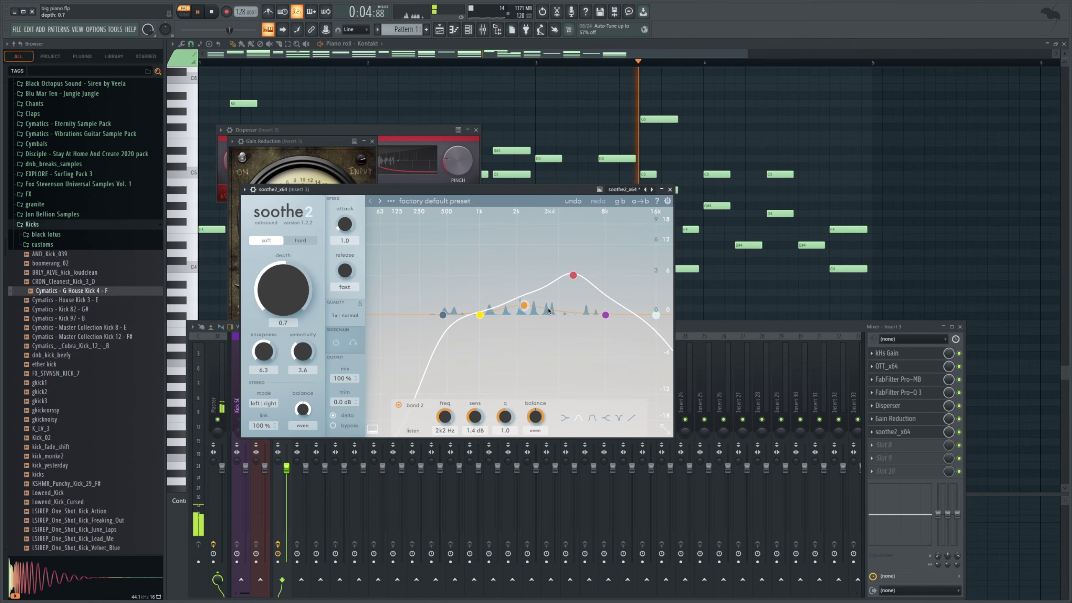
left_click_drag(524, 305, 515, 290)
left_click(333, 415)
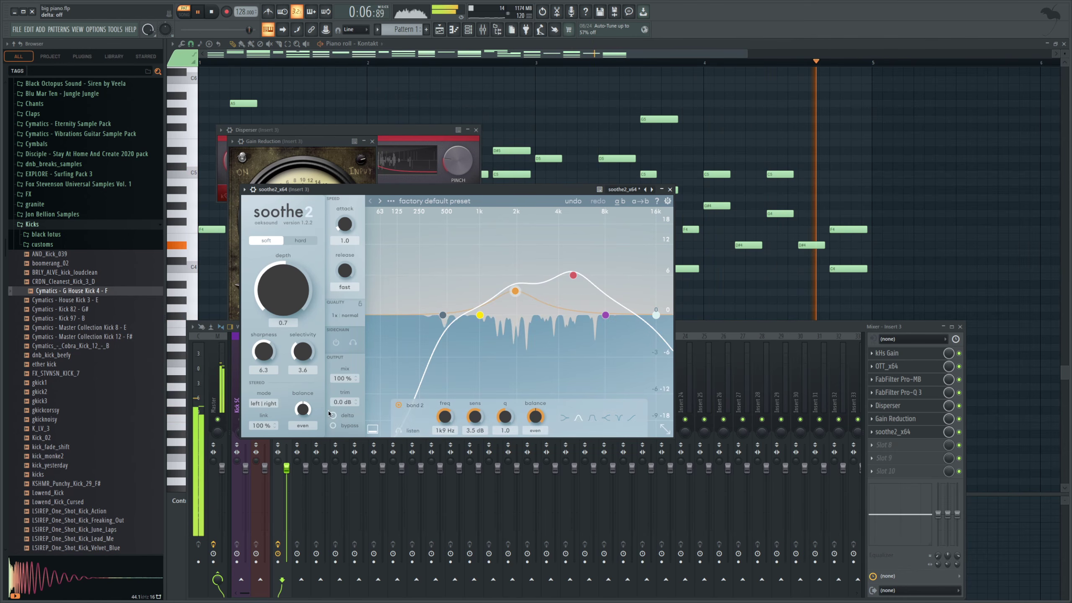
left_click(764, 327)
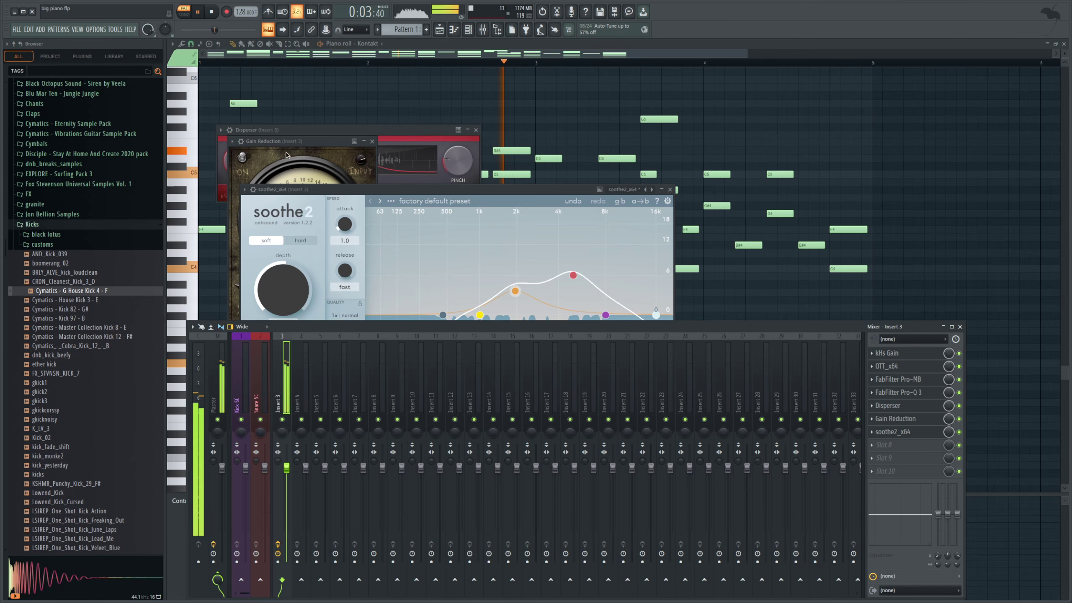
key("space")
Step: Insert Fruity Reeverb 2 between Disperser and Gain Reduction on Insert 3 and audition the chain
left_click(301, 162)
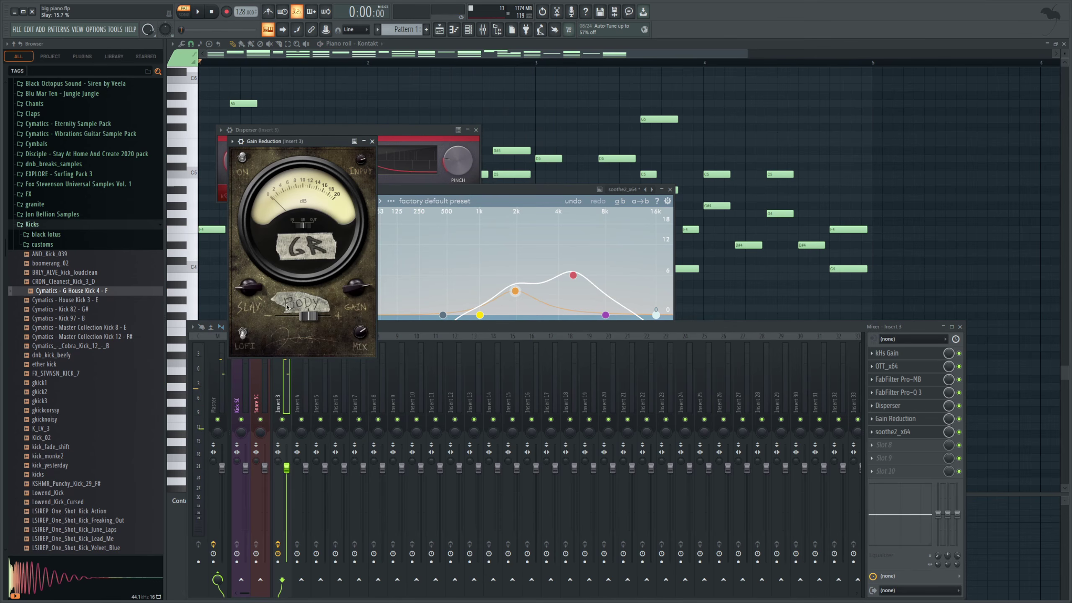
left_click_drag(902, 443, 906, 436)
left_click(937, 476)
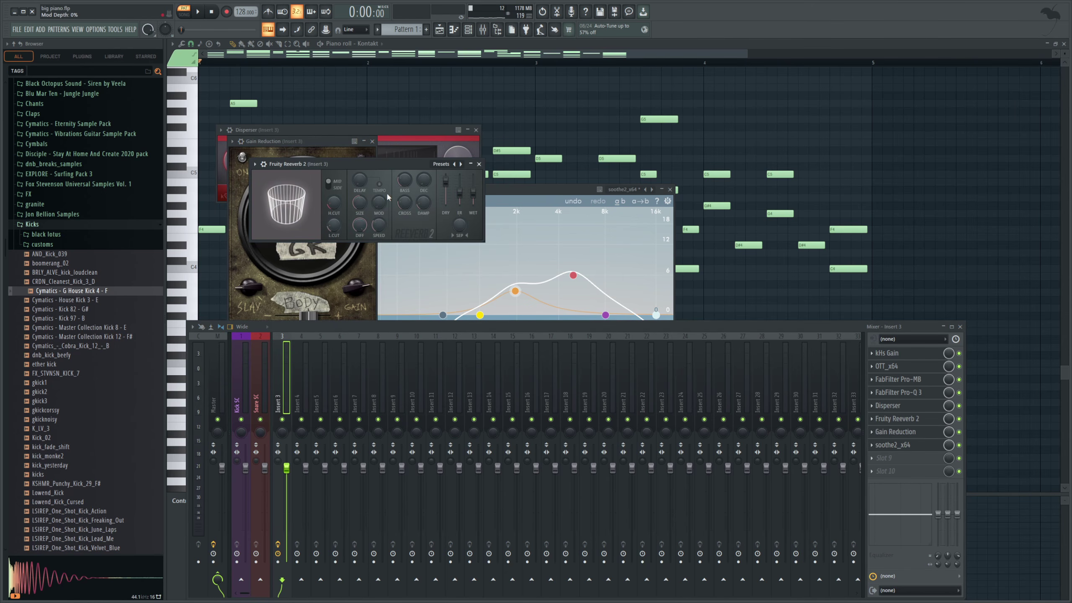
key("space")
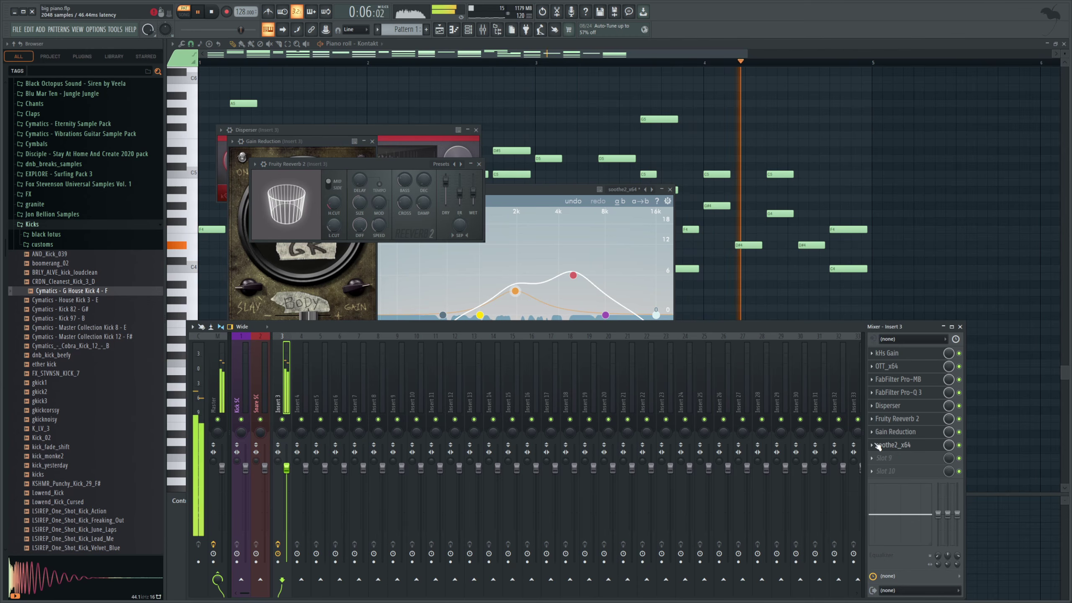
left_click(212, 12)
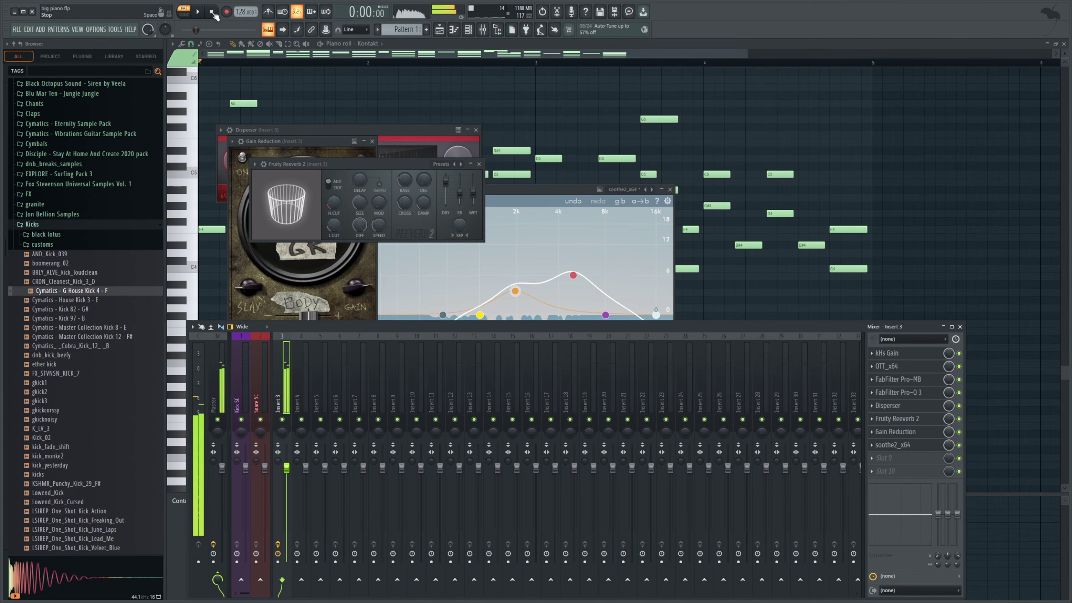
Step: Compare the piano pattern's playback with Insert 3's effect chain bypassed and enabled
left_click(440, 29)
left_click(483, 30)
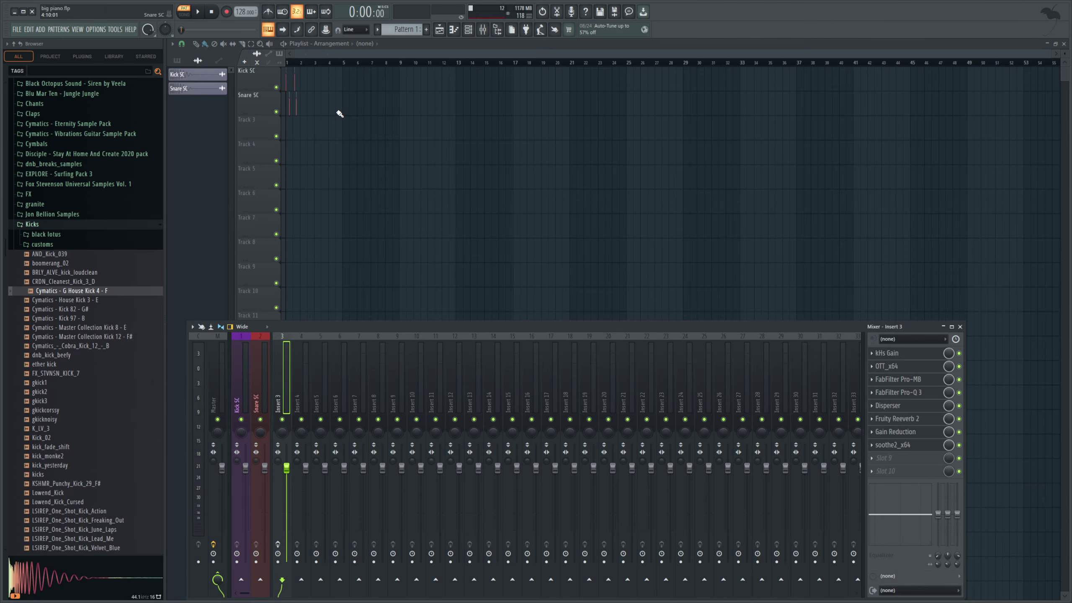
left_click(205, 12)
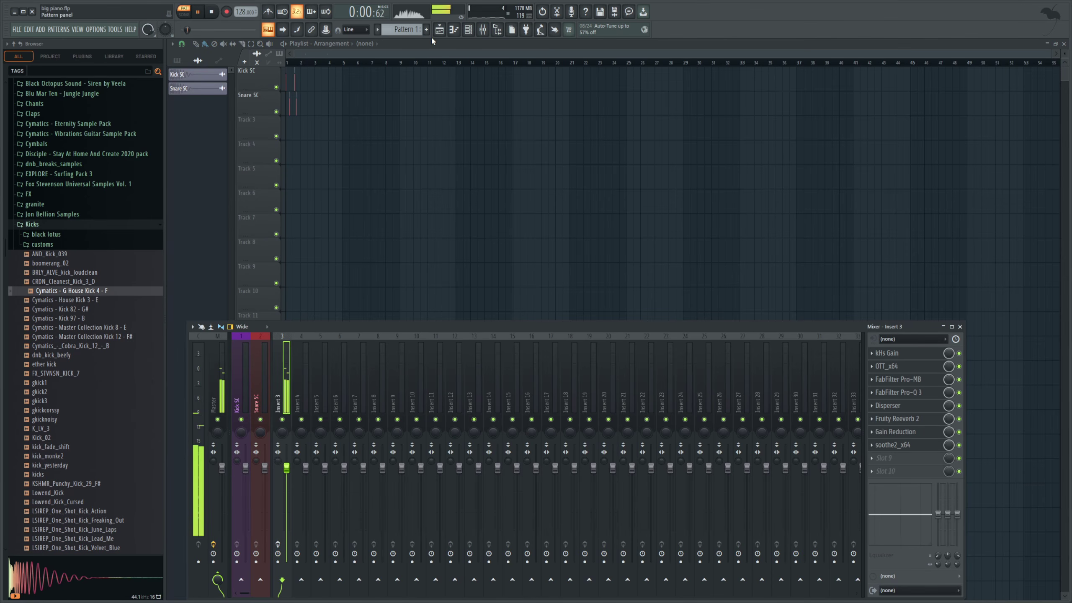
left_click(215, 16)
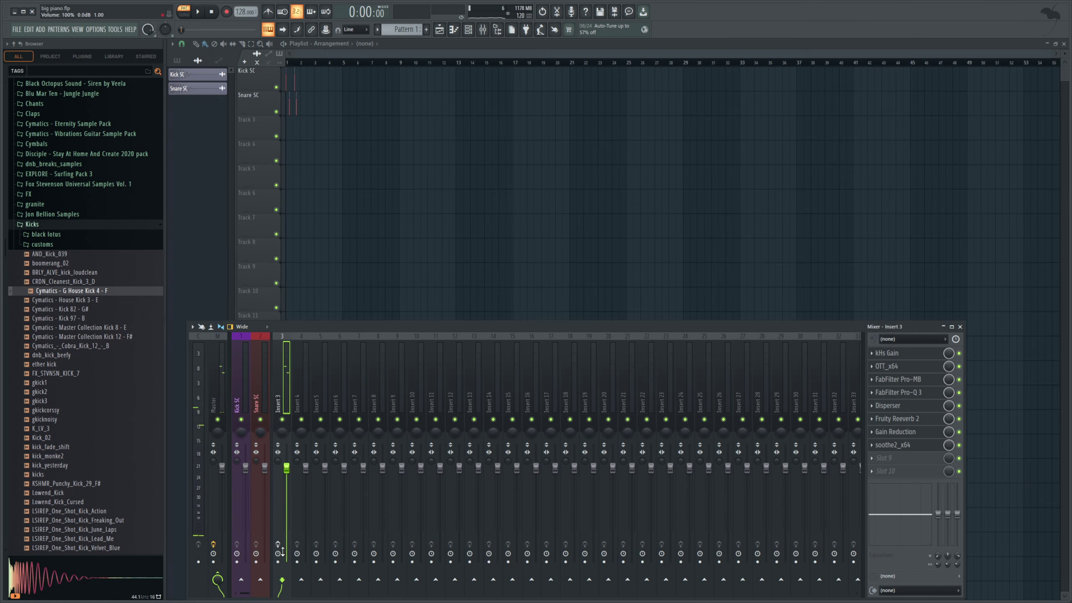
left_click(199, 14)
Step: Open the Kontakt channel's piano roll from the channel rack and view its notes
left_click(460, 33)
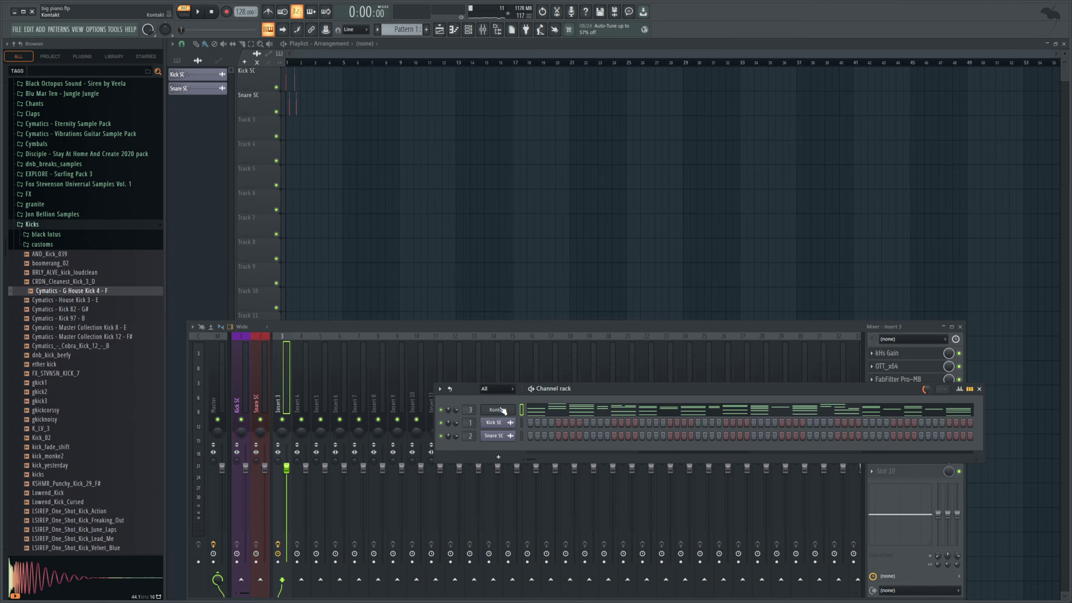
left_click(527, 412)
scroll(481, 346, "up", 2)
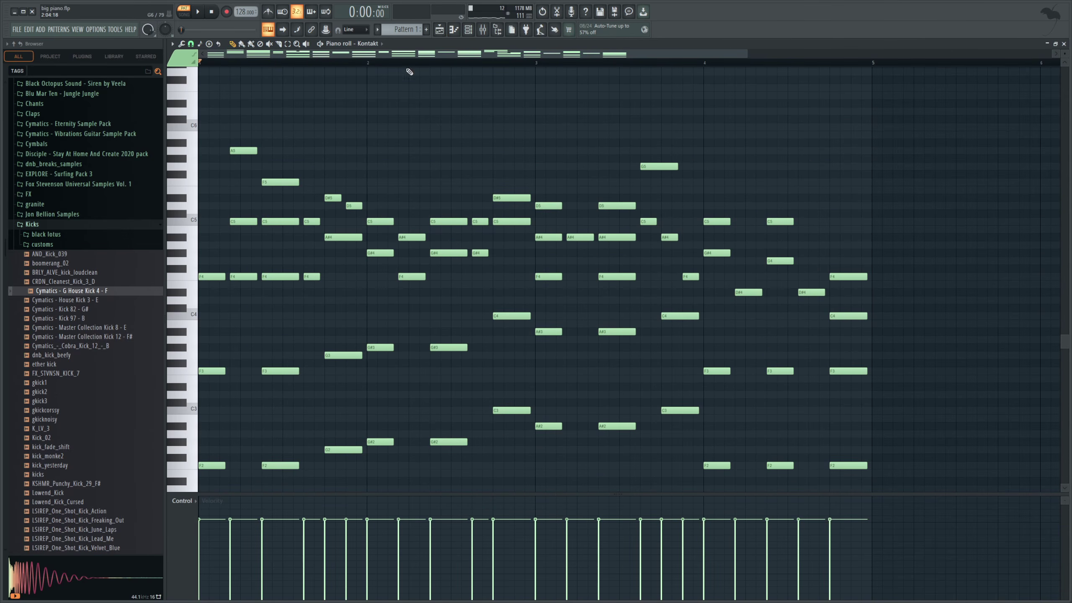